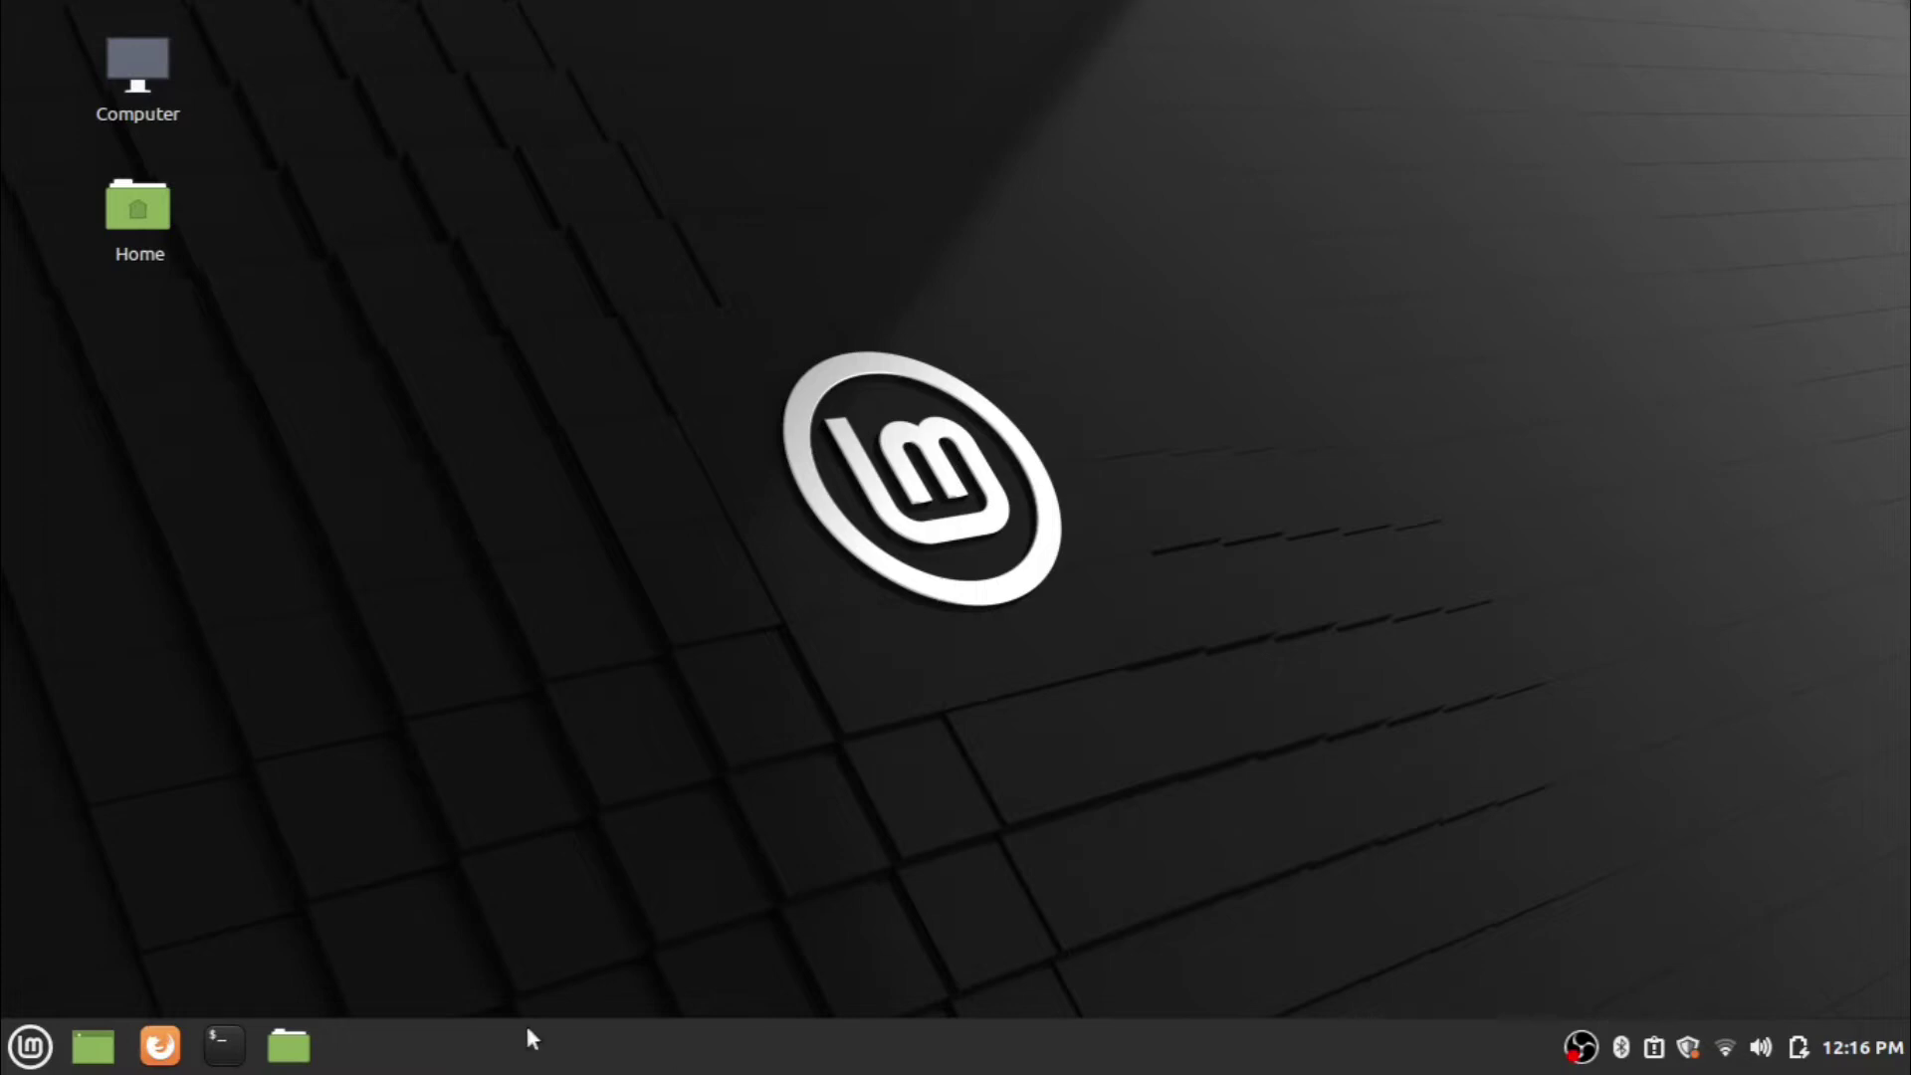
# Step: Open Firefox and search Google for 'zoom'
pyautogui.click(160, 1045)
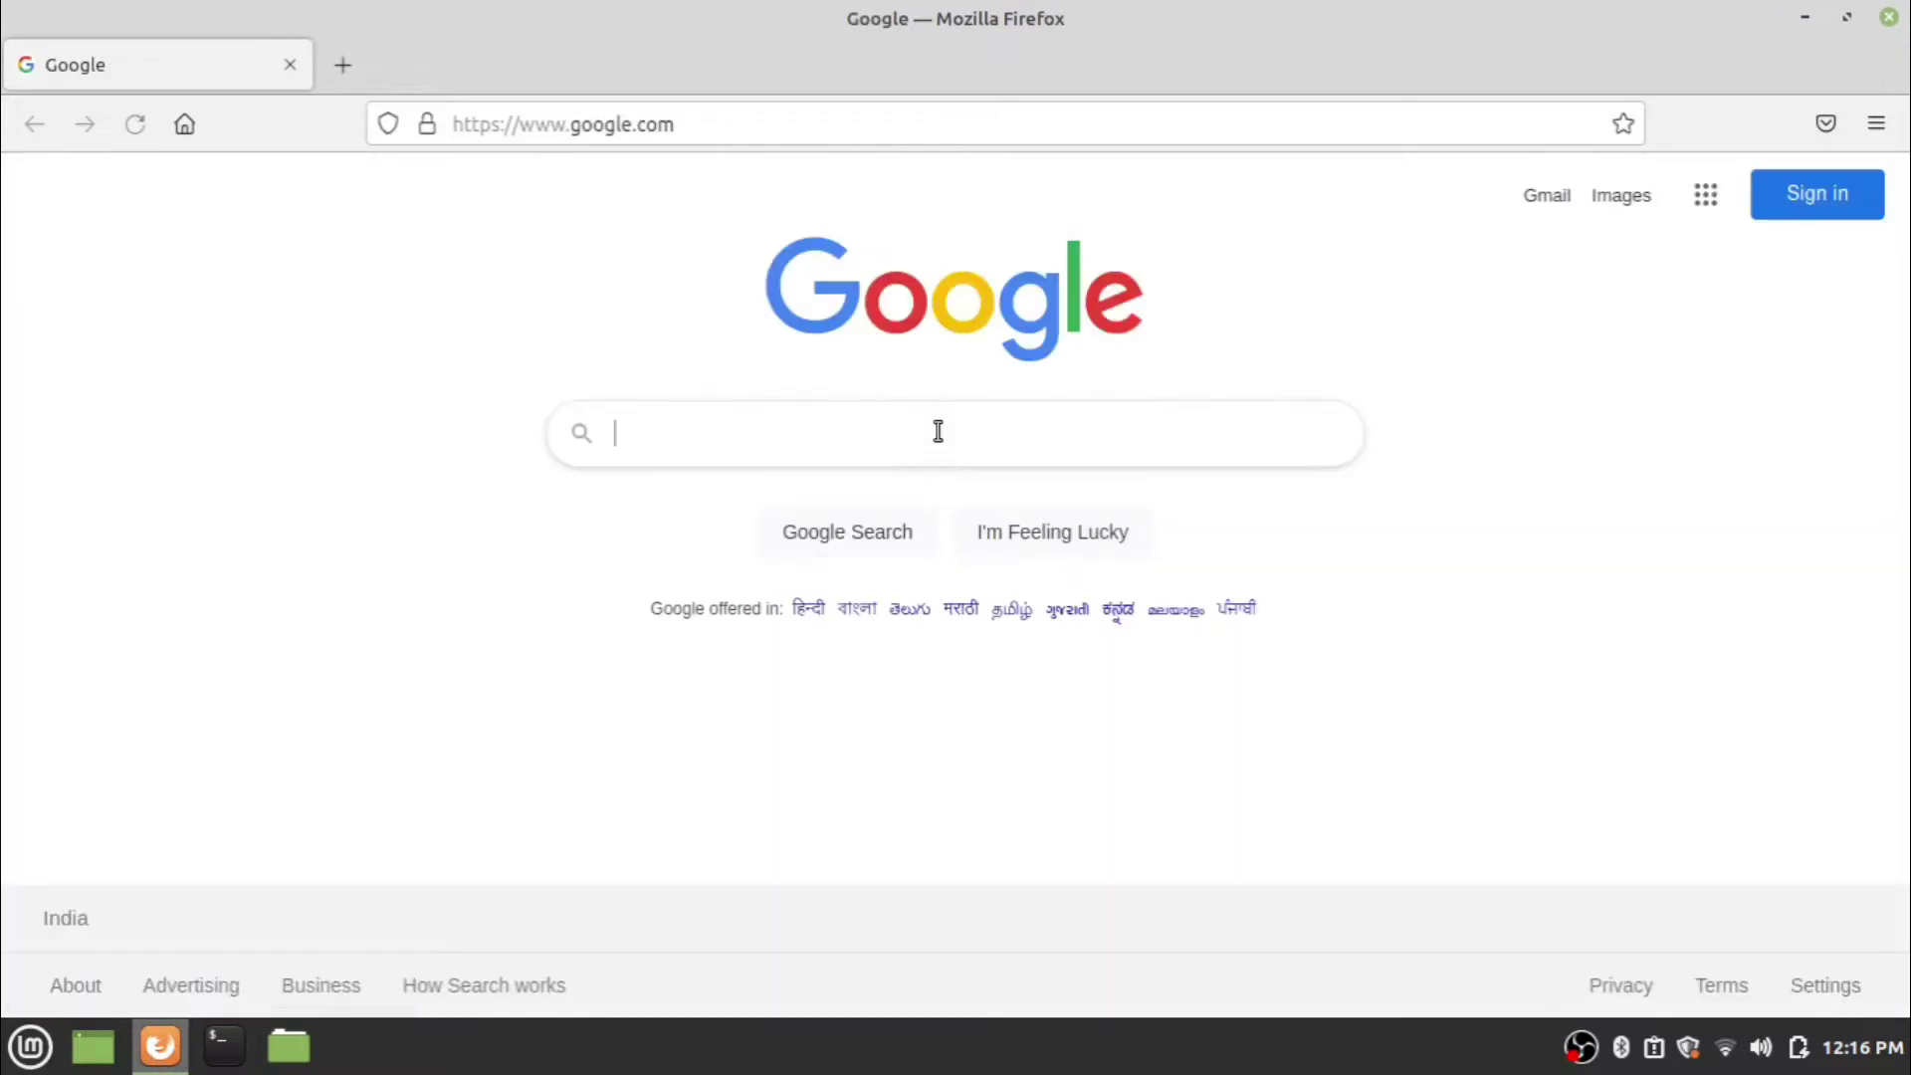
pyautogui.click(939, 426)
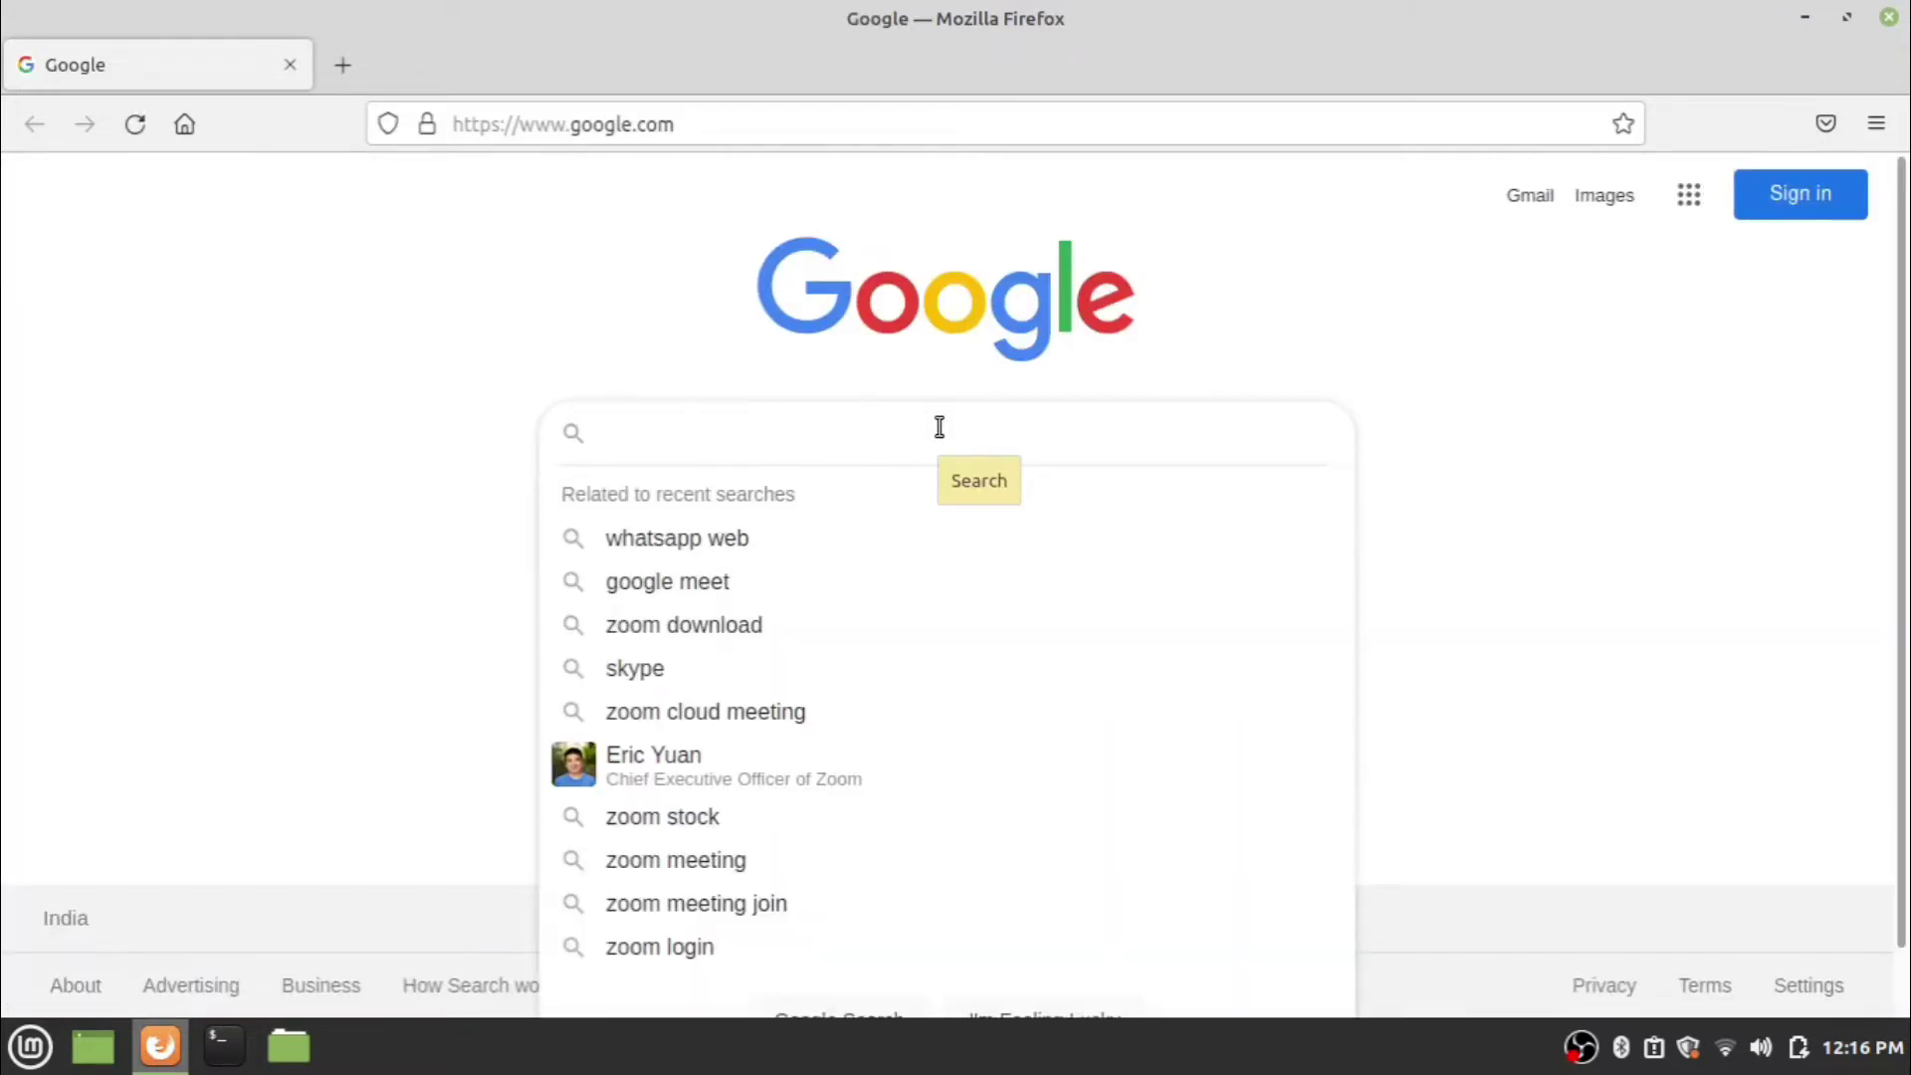
pyautogui.write('zoom')
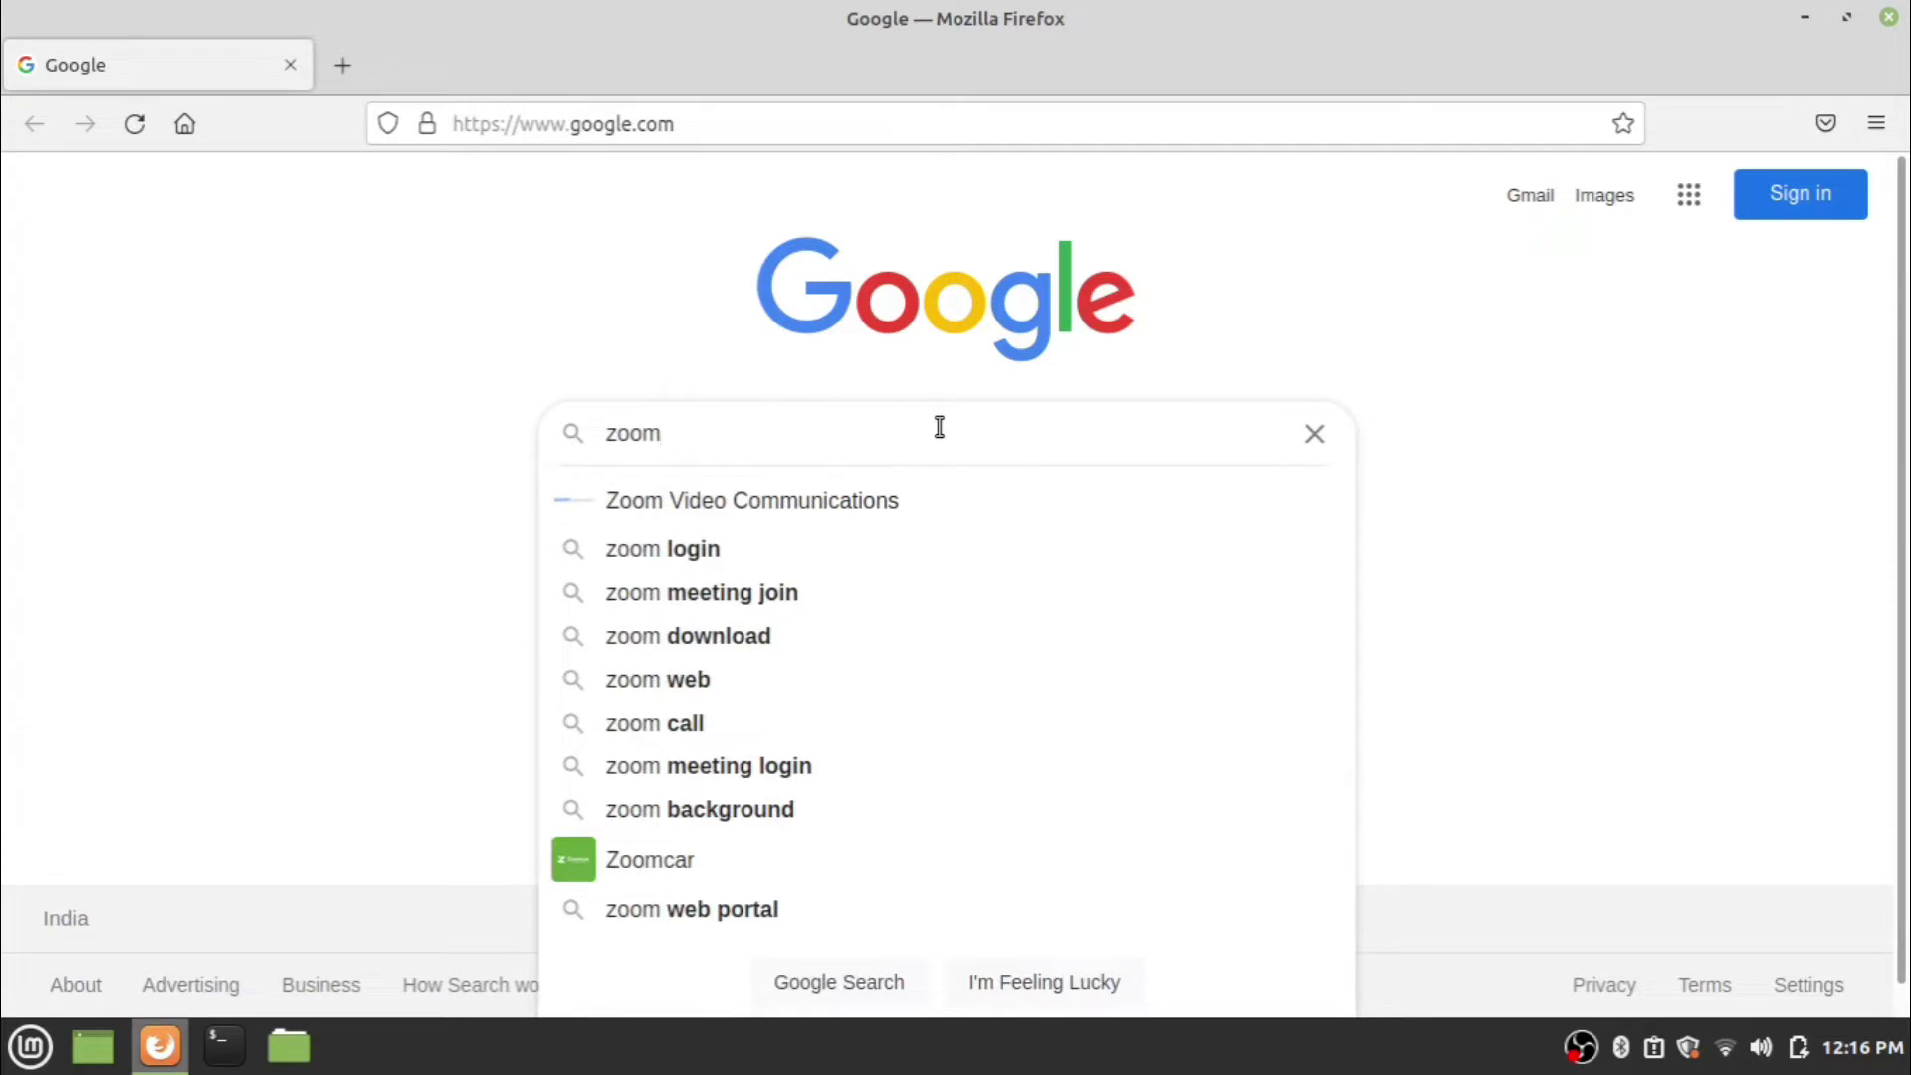
pyautogui.press('Return')
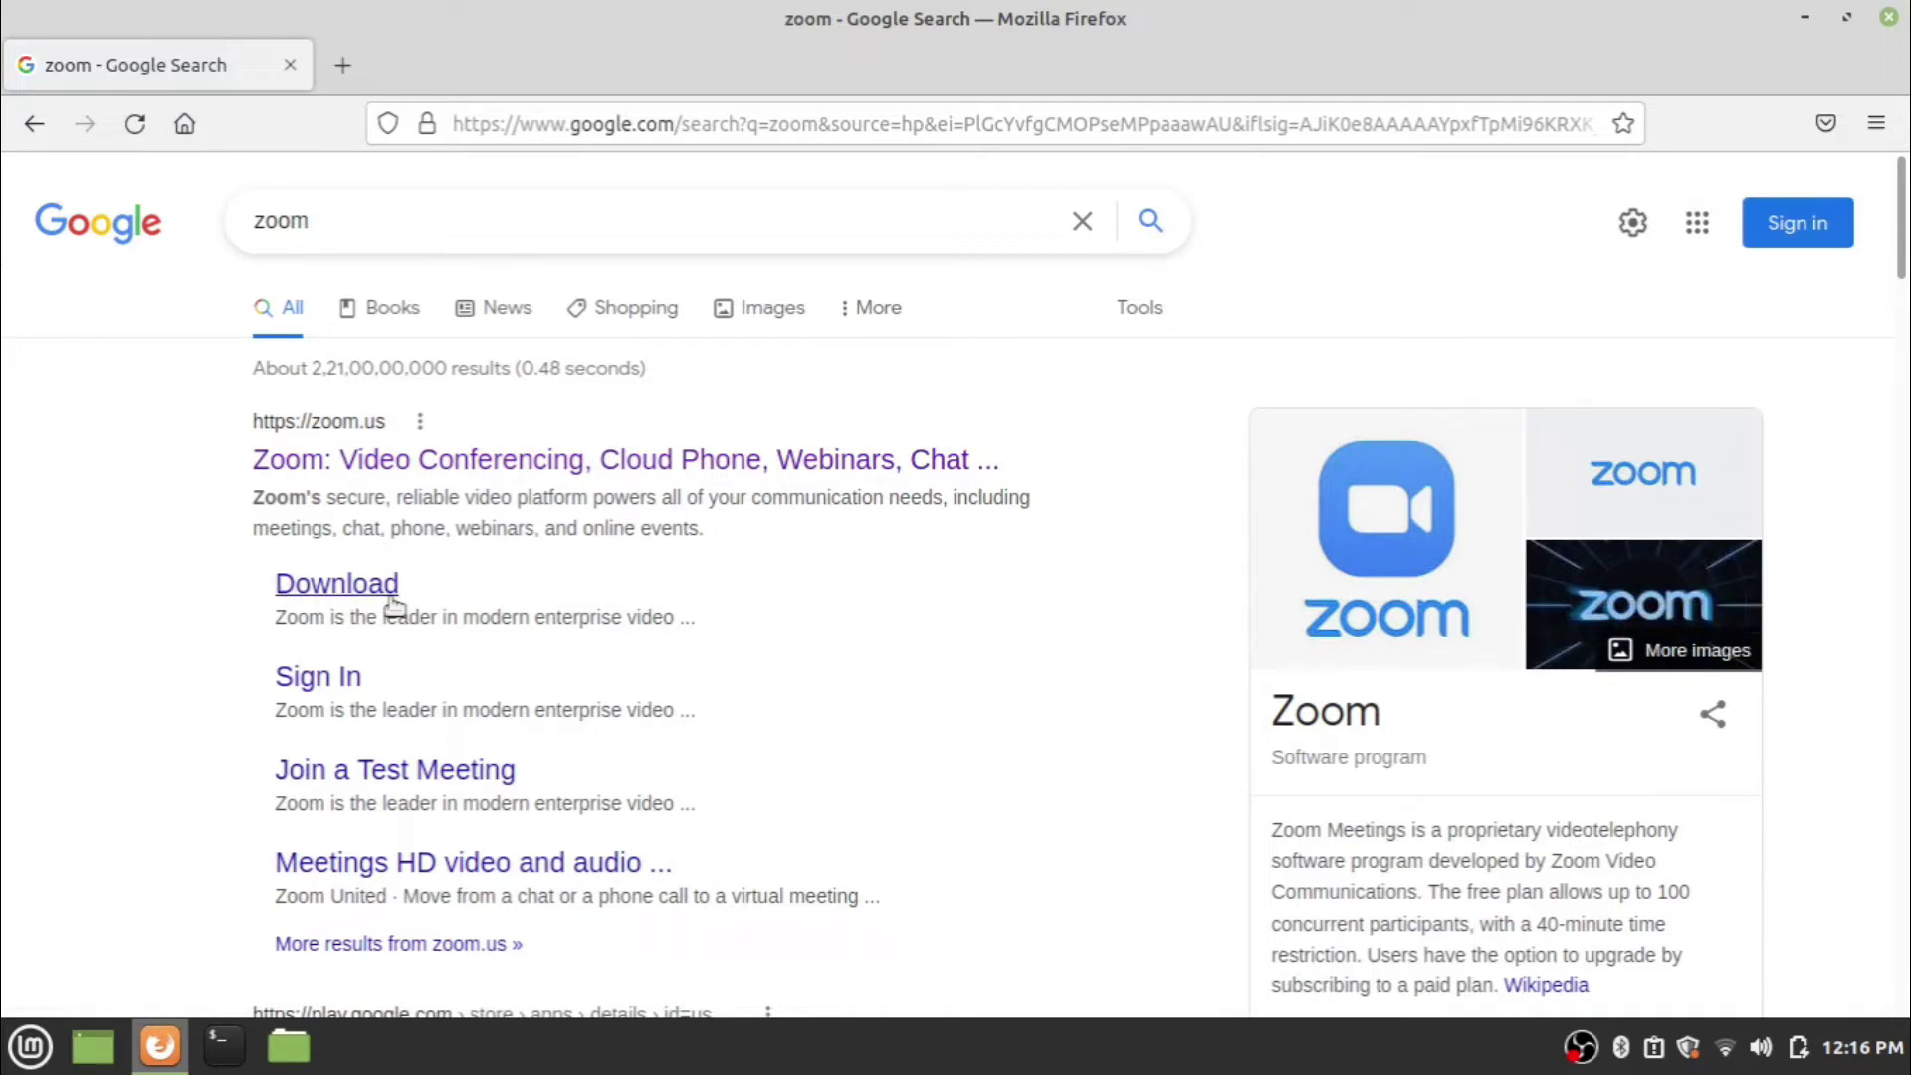
# Step: Open Zoom's Download page from the search results
pyautogui.click(334, 590)
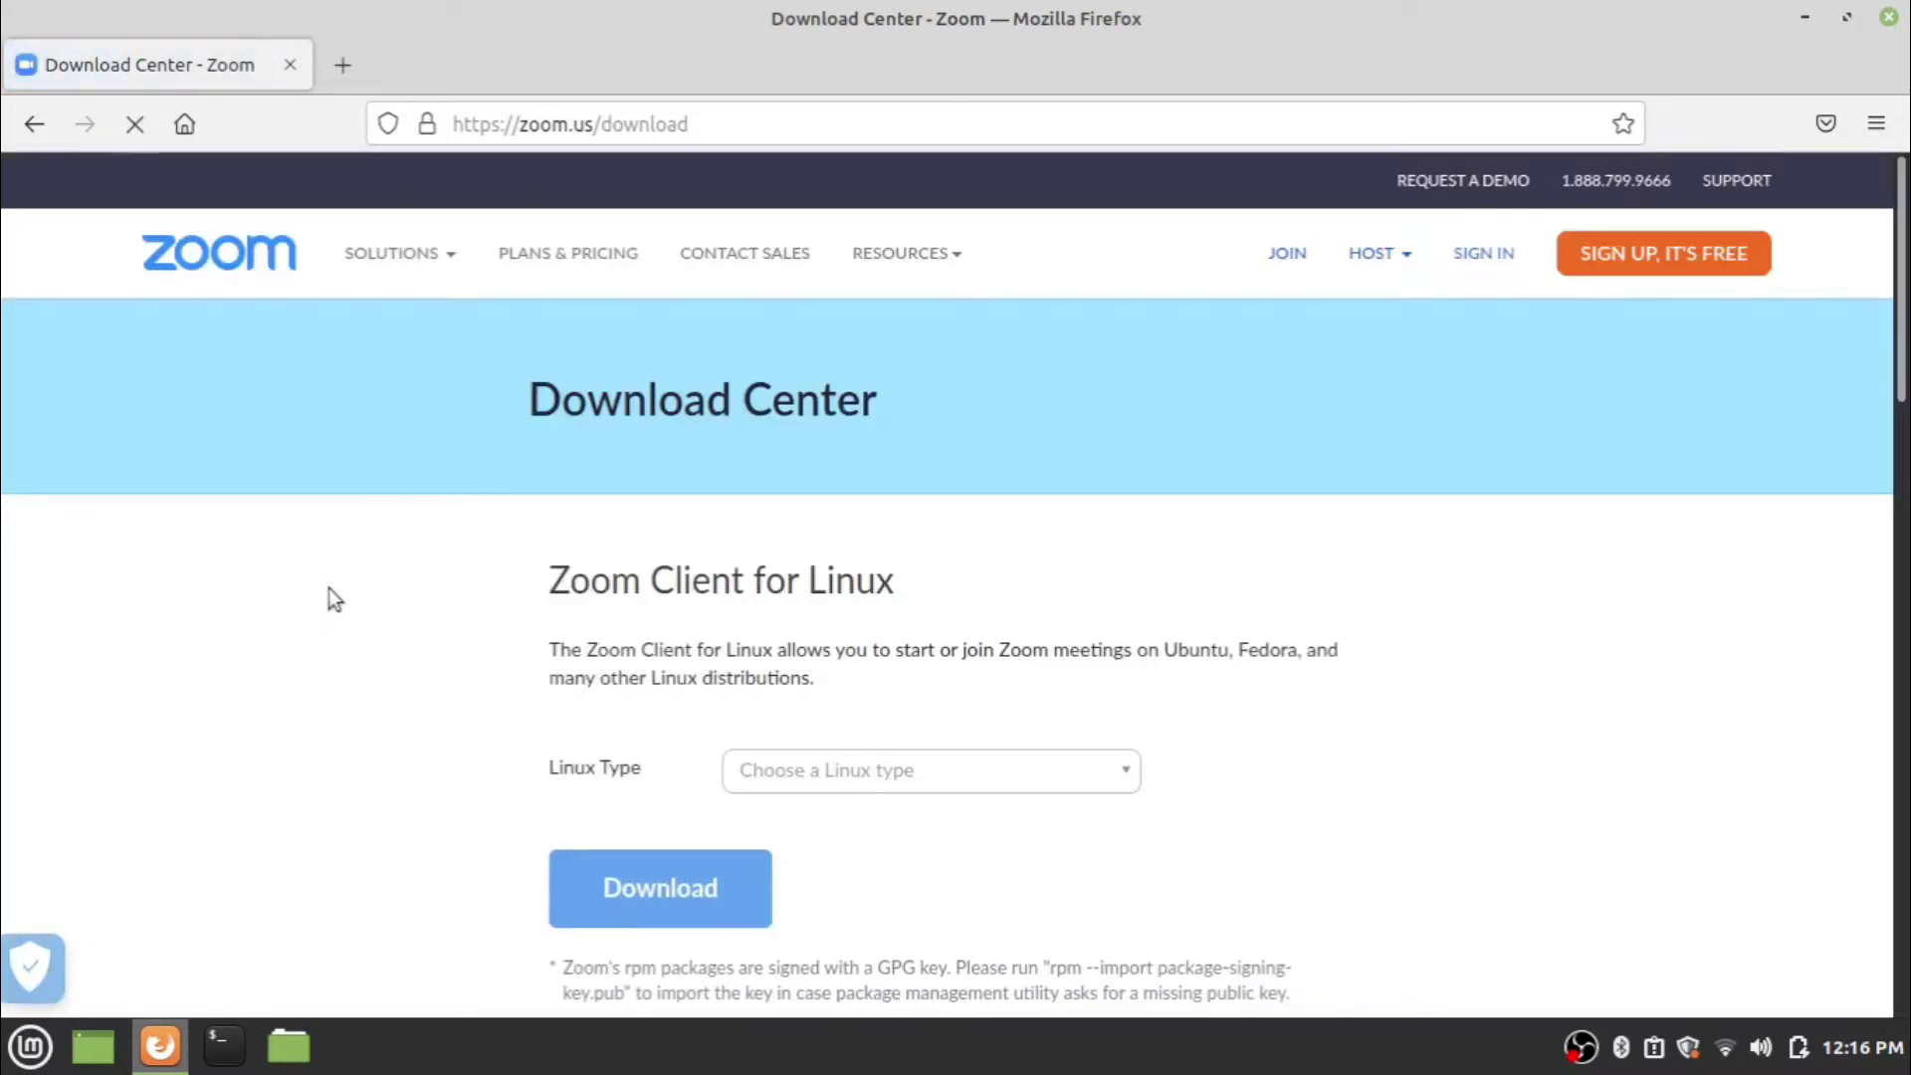
pyautogui.scroll(-2, 329, 588)
pyautogui.scroll(1, 327, 588)
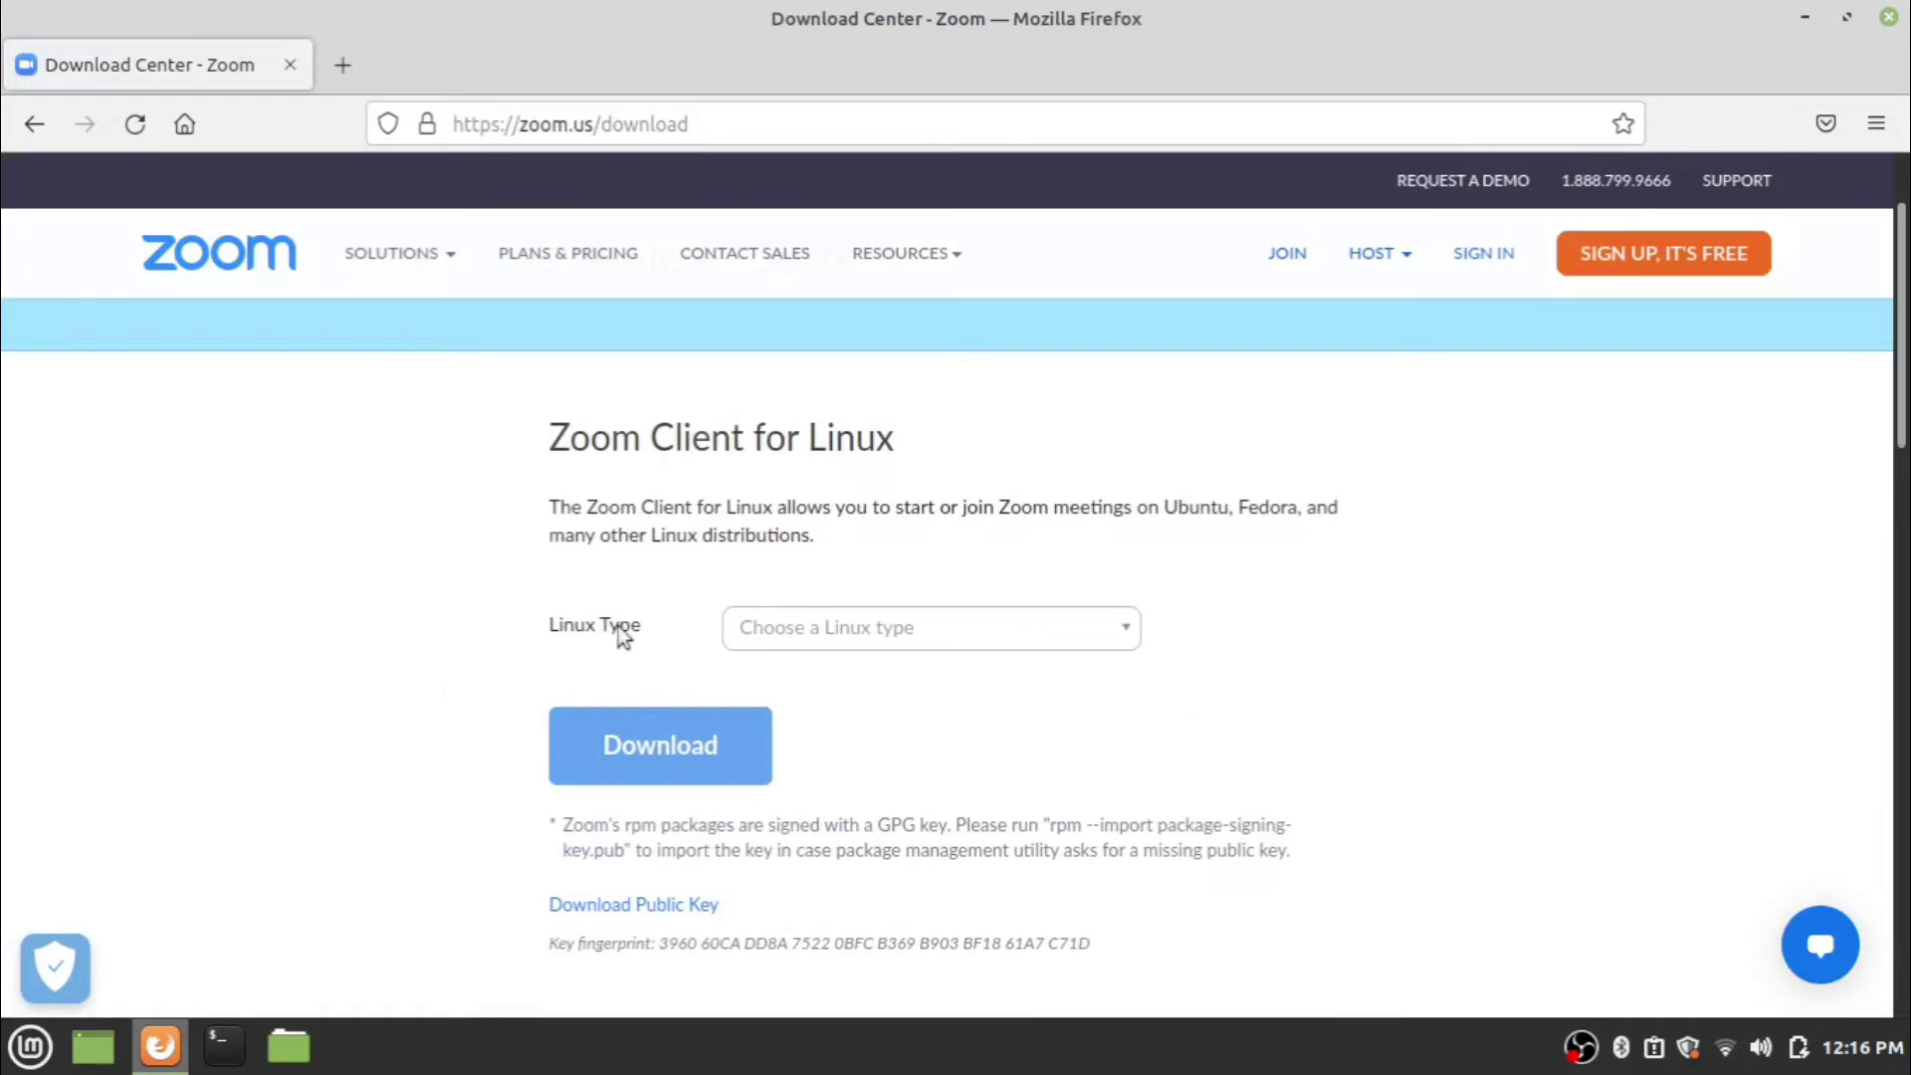
pyautogui.tripleClick(553, 627)
pyautogui.click(494, 632)
# Step: Choose Mint as the Linux type, download zoom_amd64.deb, and minimize Firefox
pyautogui.click(815, 637)
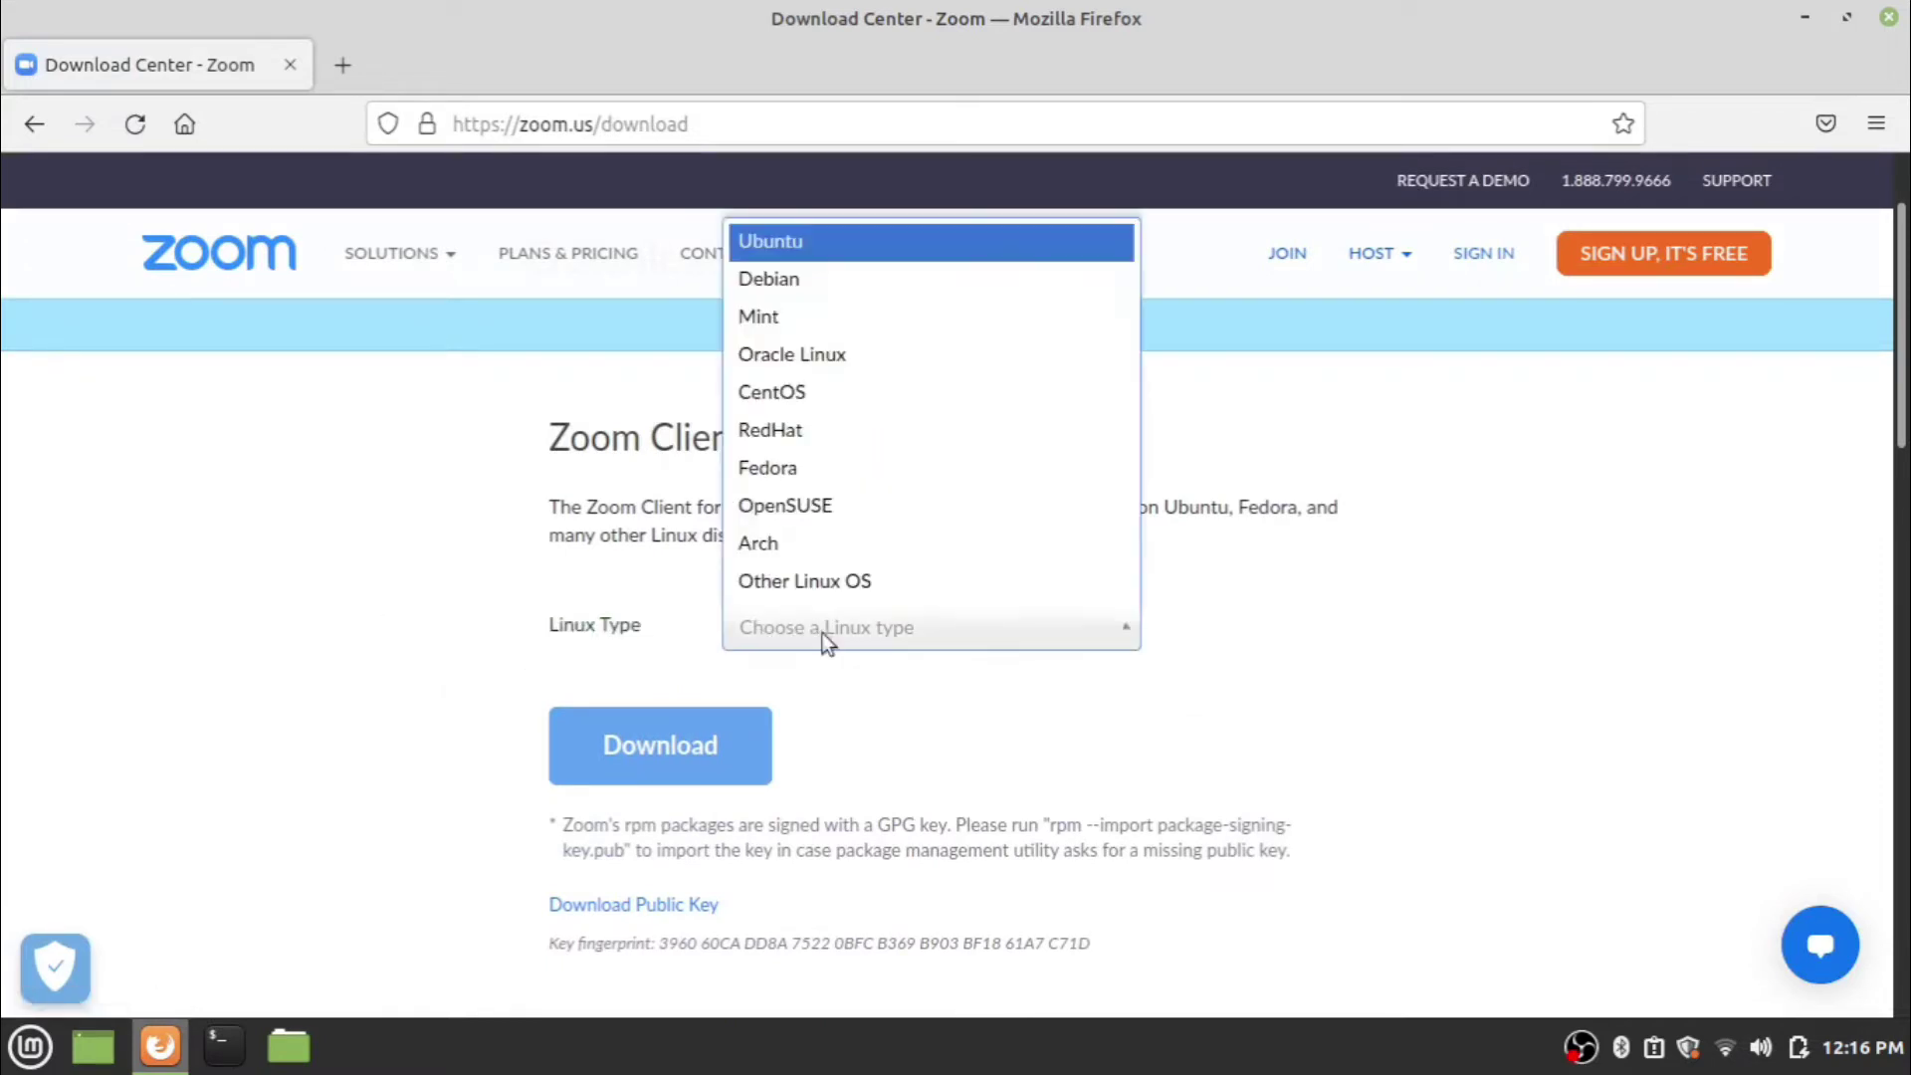
pyautogui.click(805, 319)
pyautogui.scroll(-2, 438, 557)
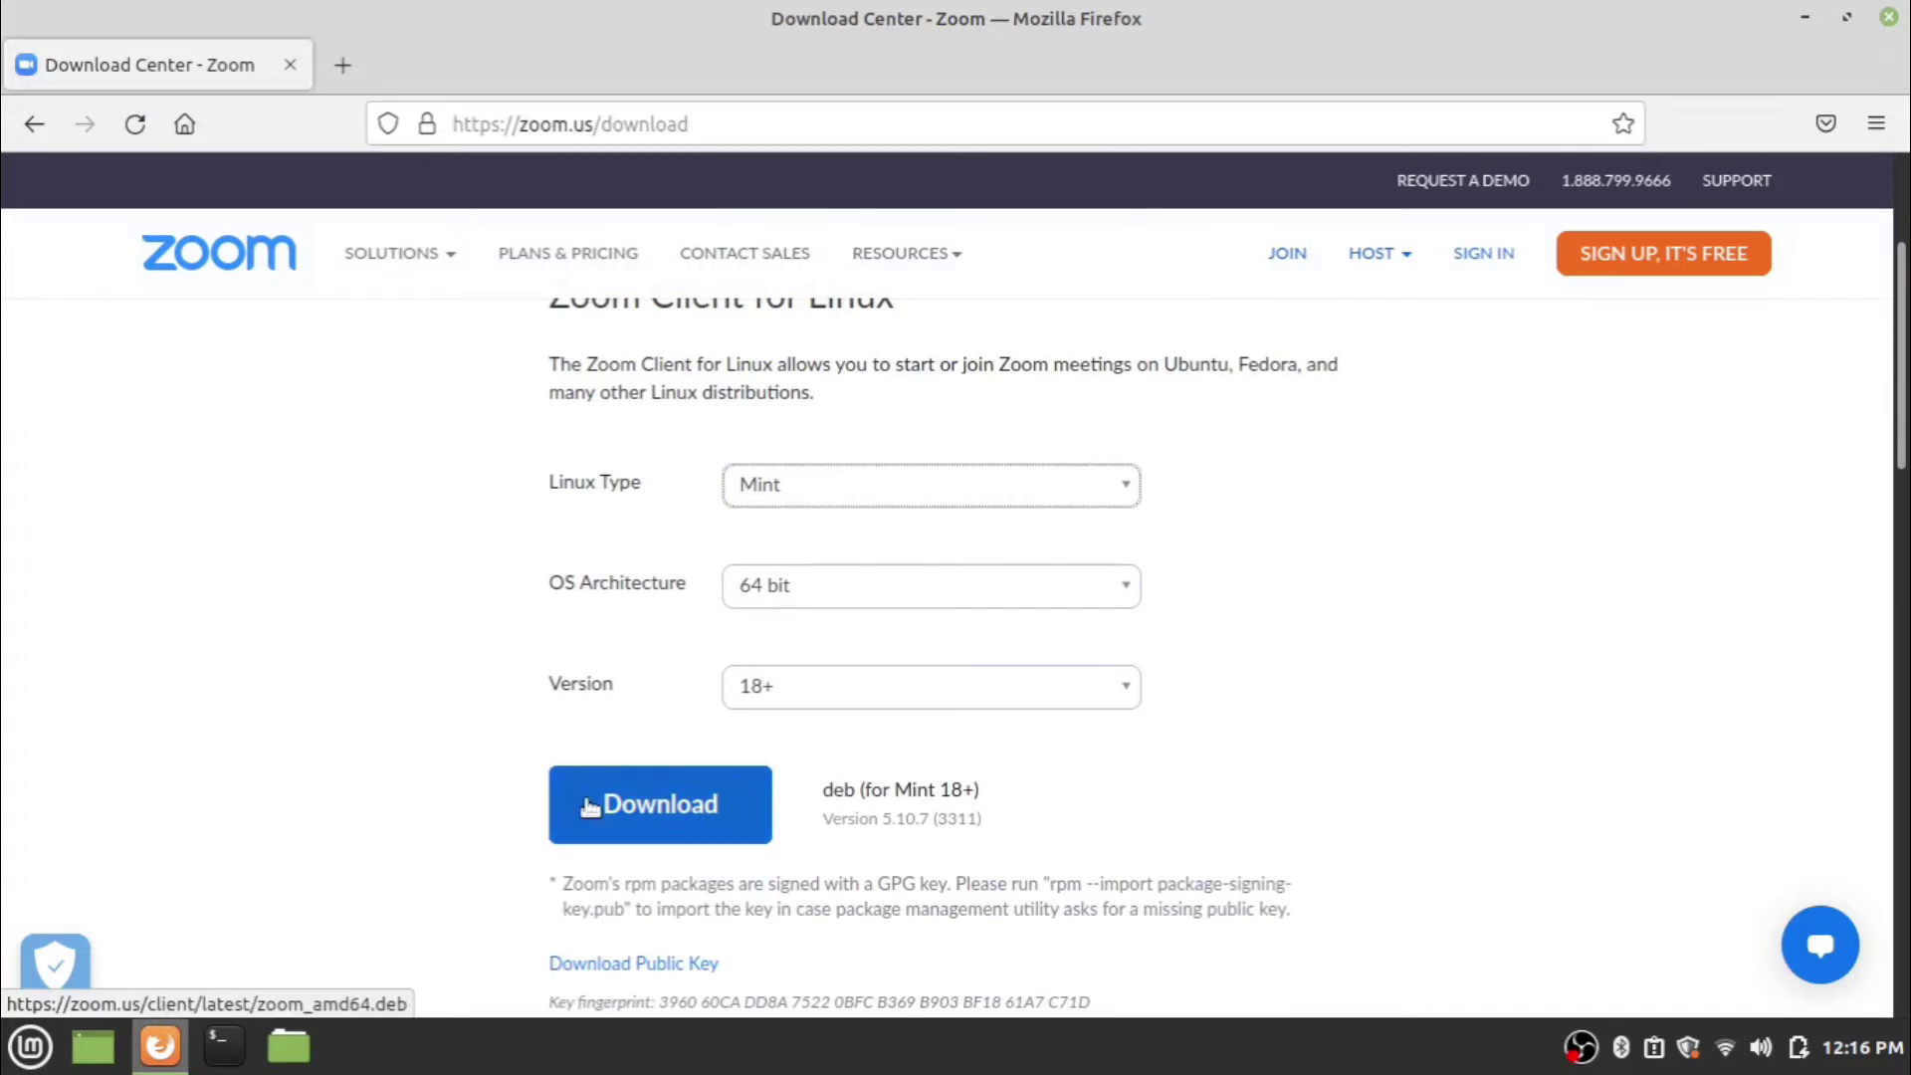
pyautogui.click(654, 801)
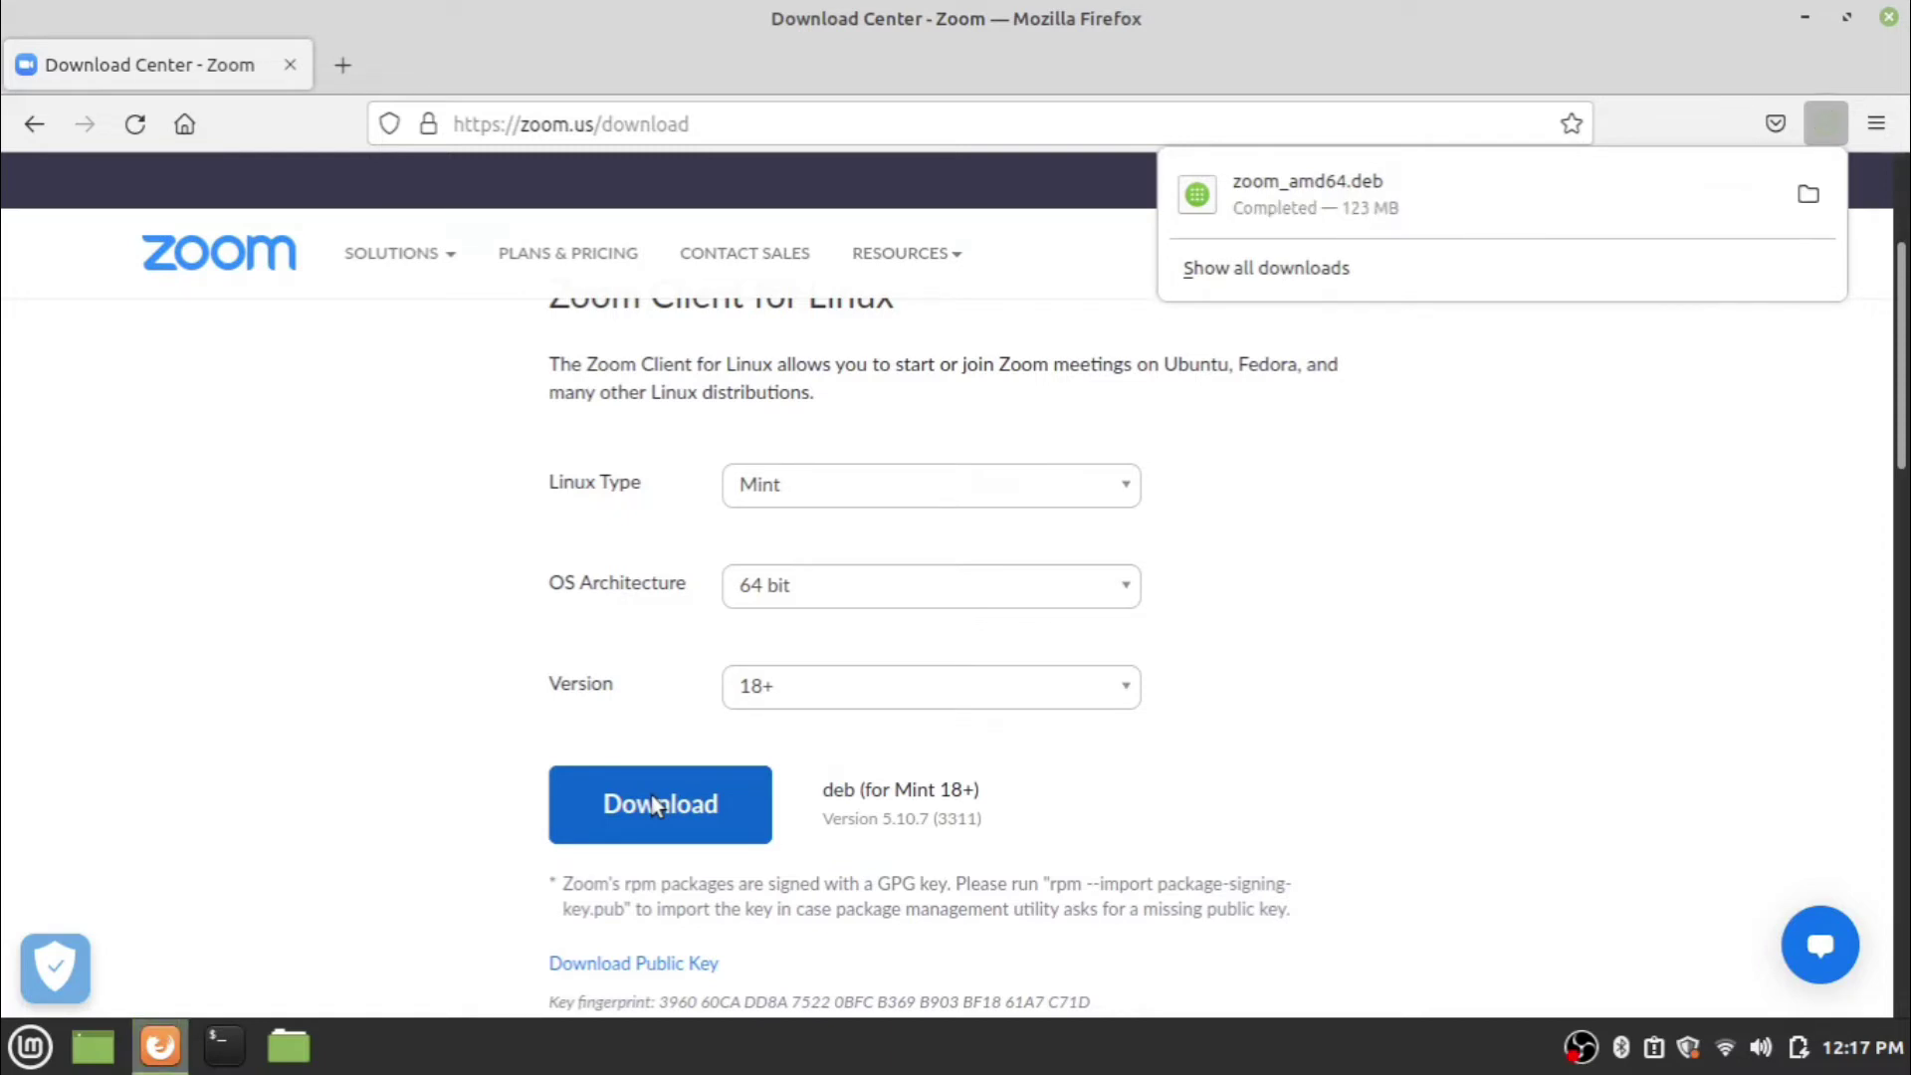
pyautogui.click(1806, 18)
pyautogui.click(1805, 18)
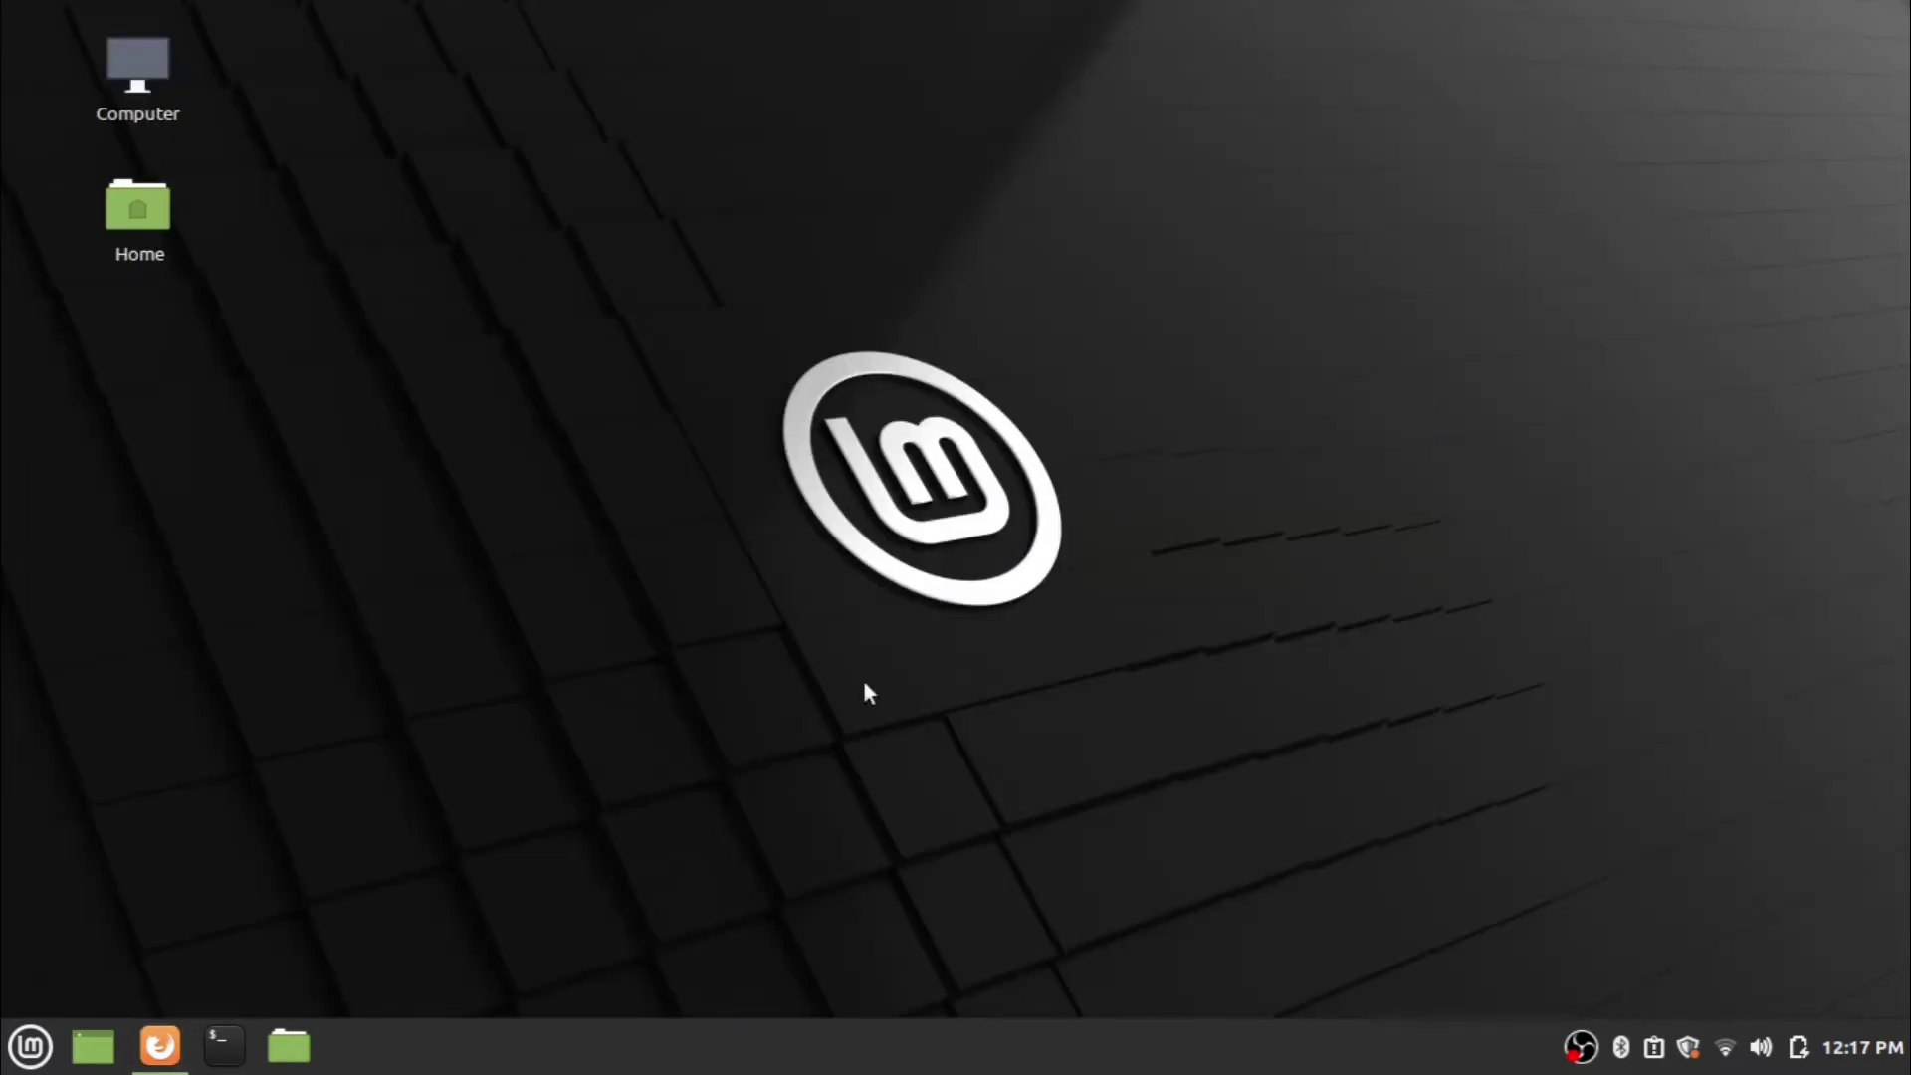
# Step: Open a terminal and change into the Downloads folder
pyautogui.click(225, 1047)
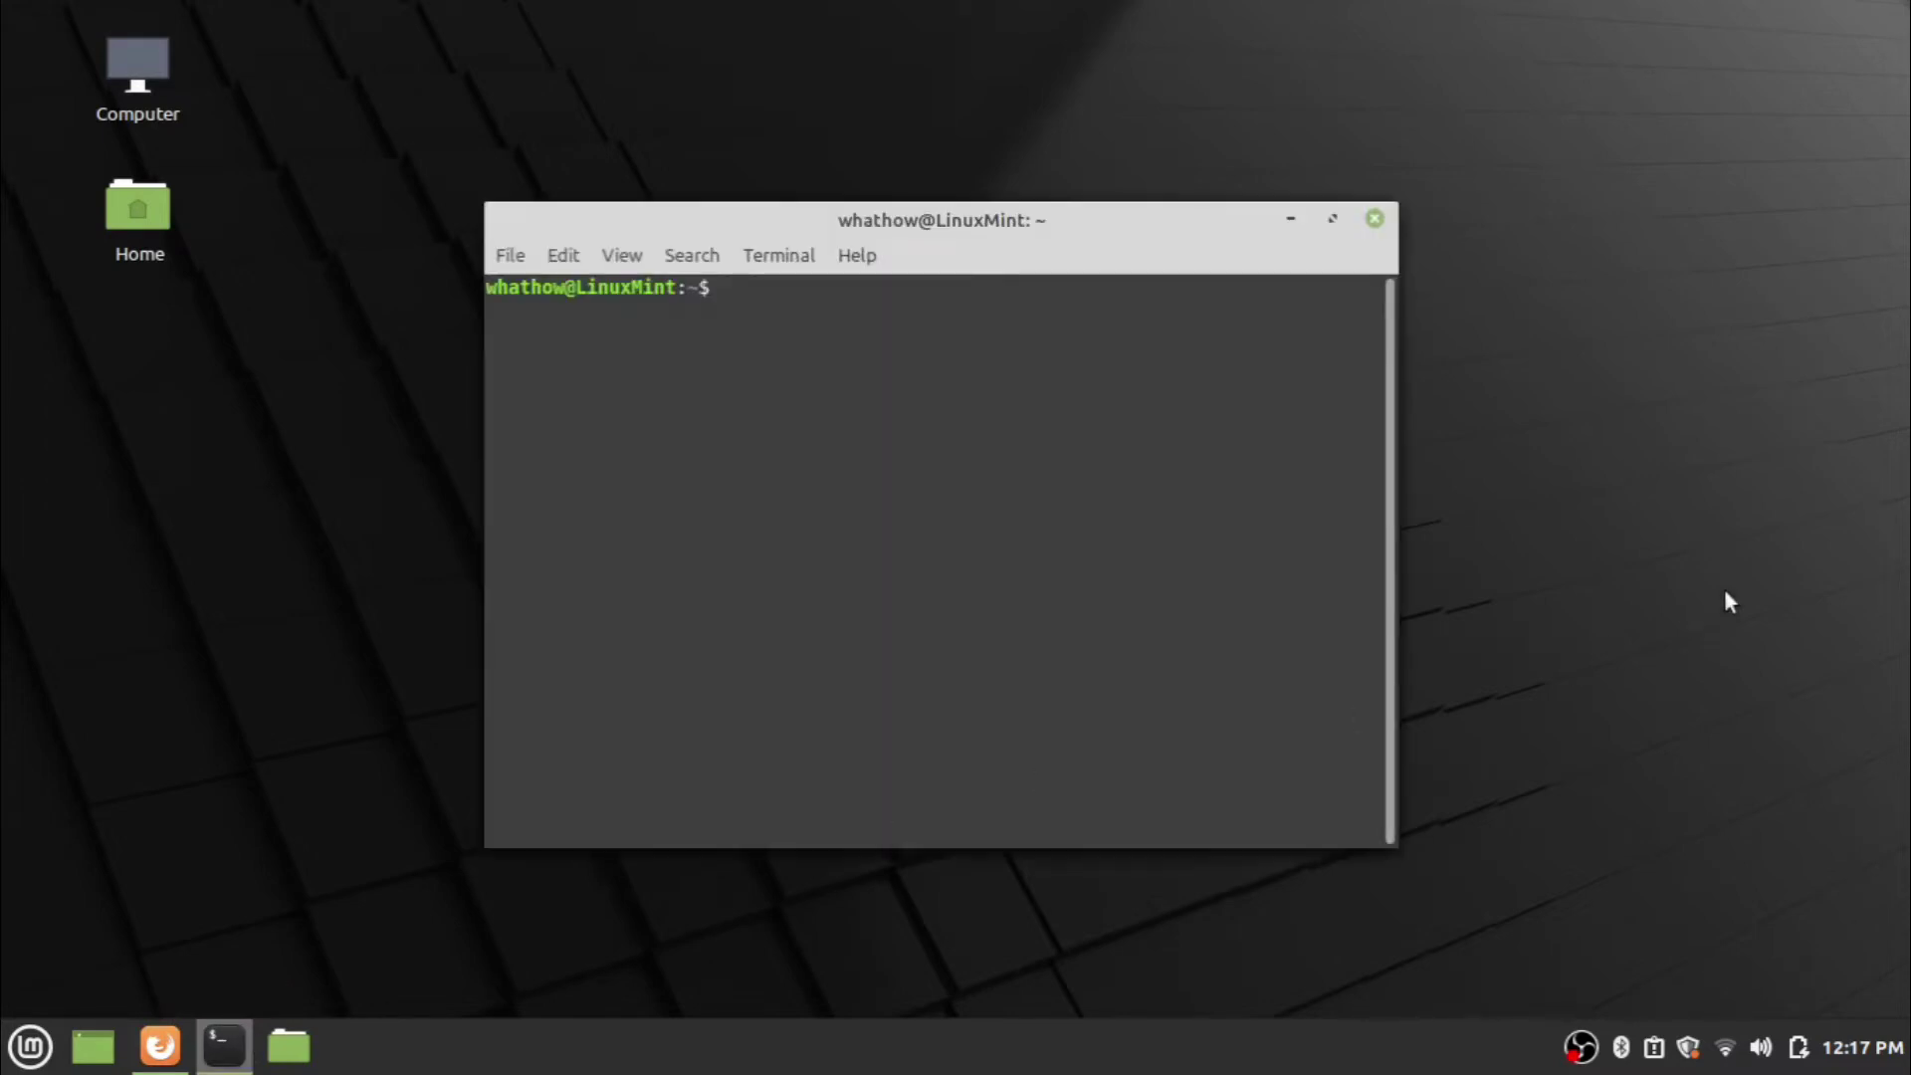
pyautogui.click(1514, 554)
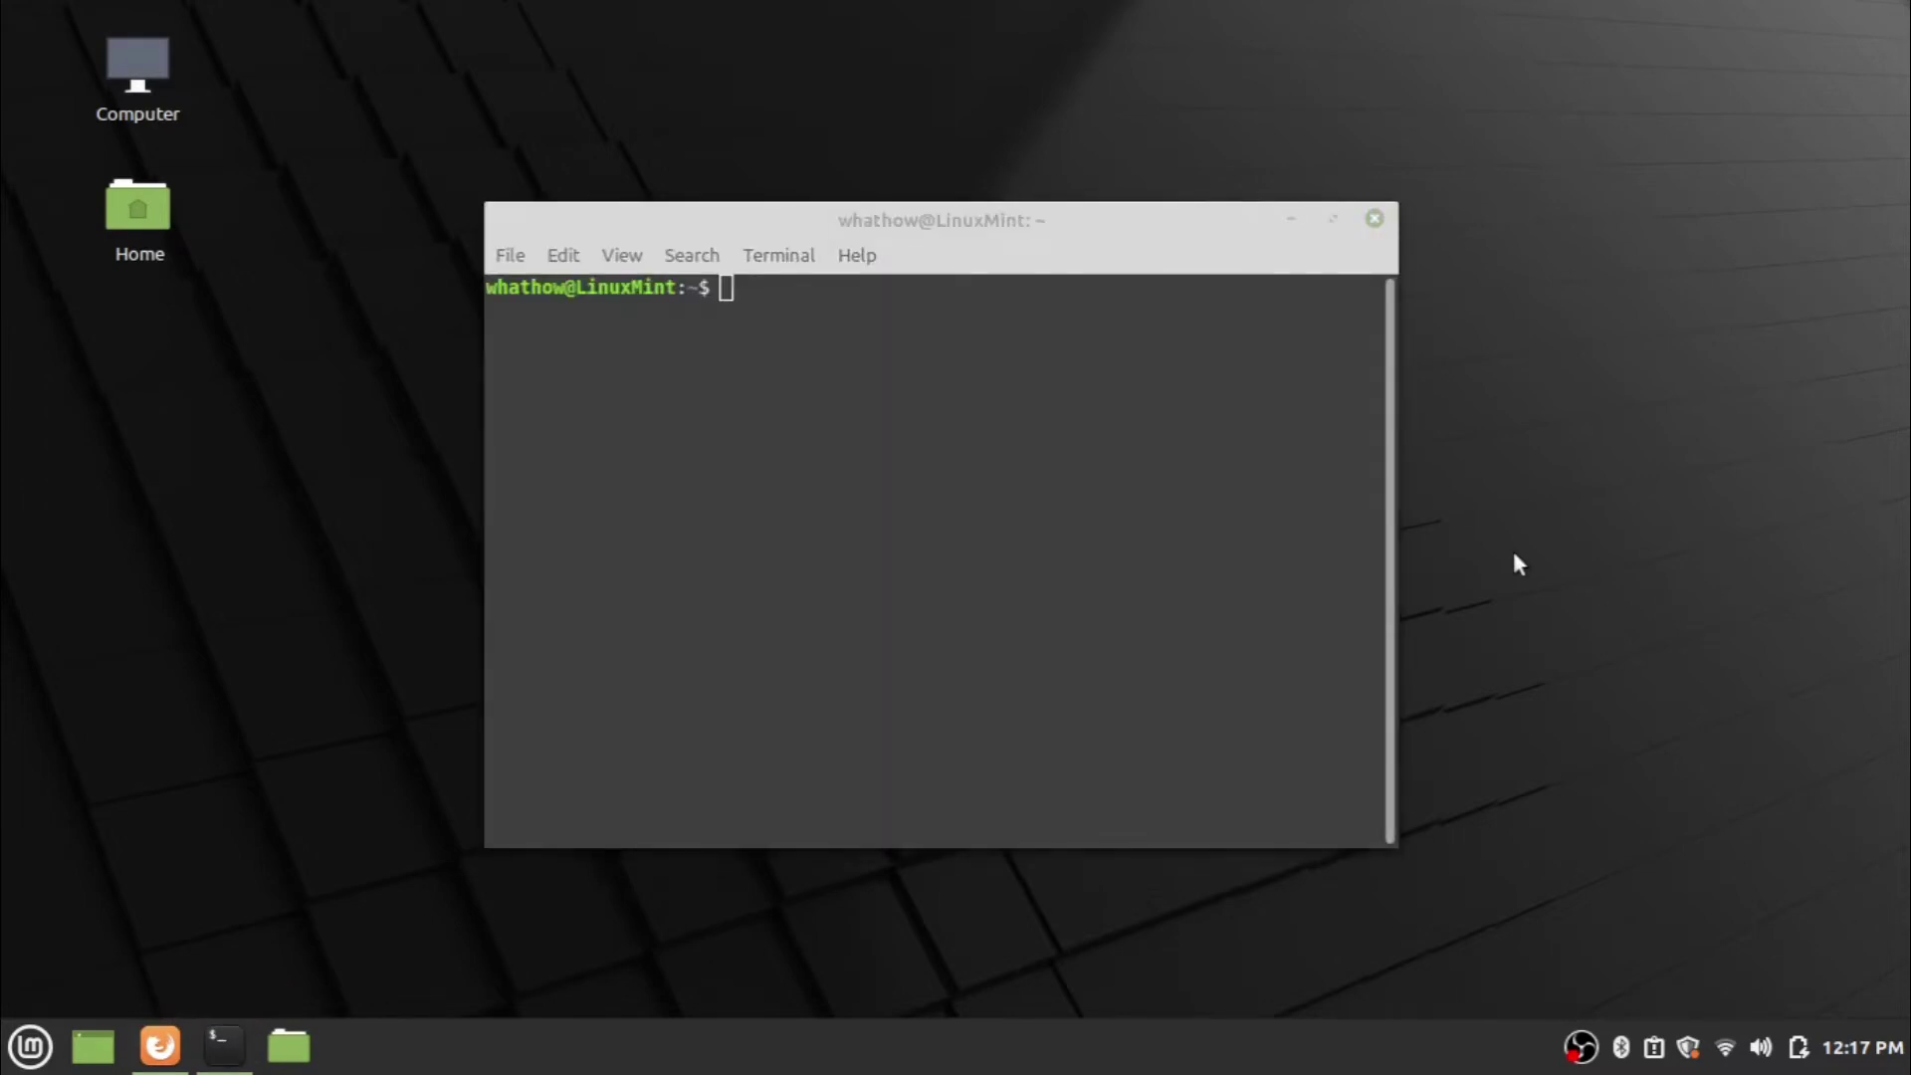
pyautogui.write('cd')
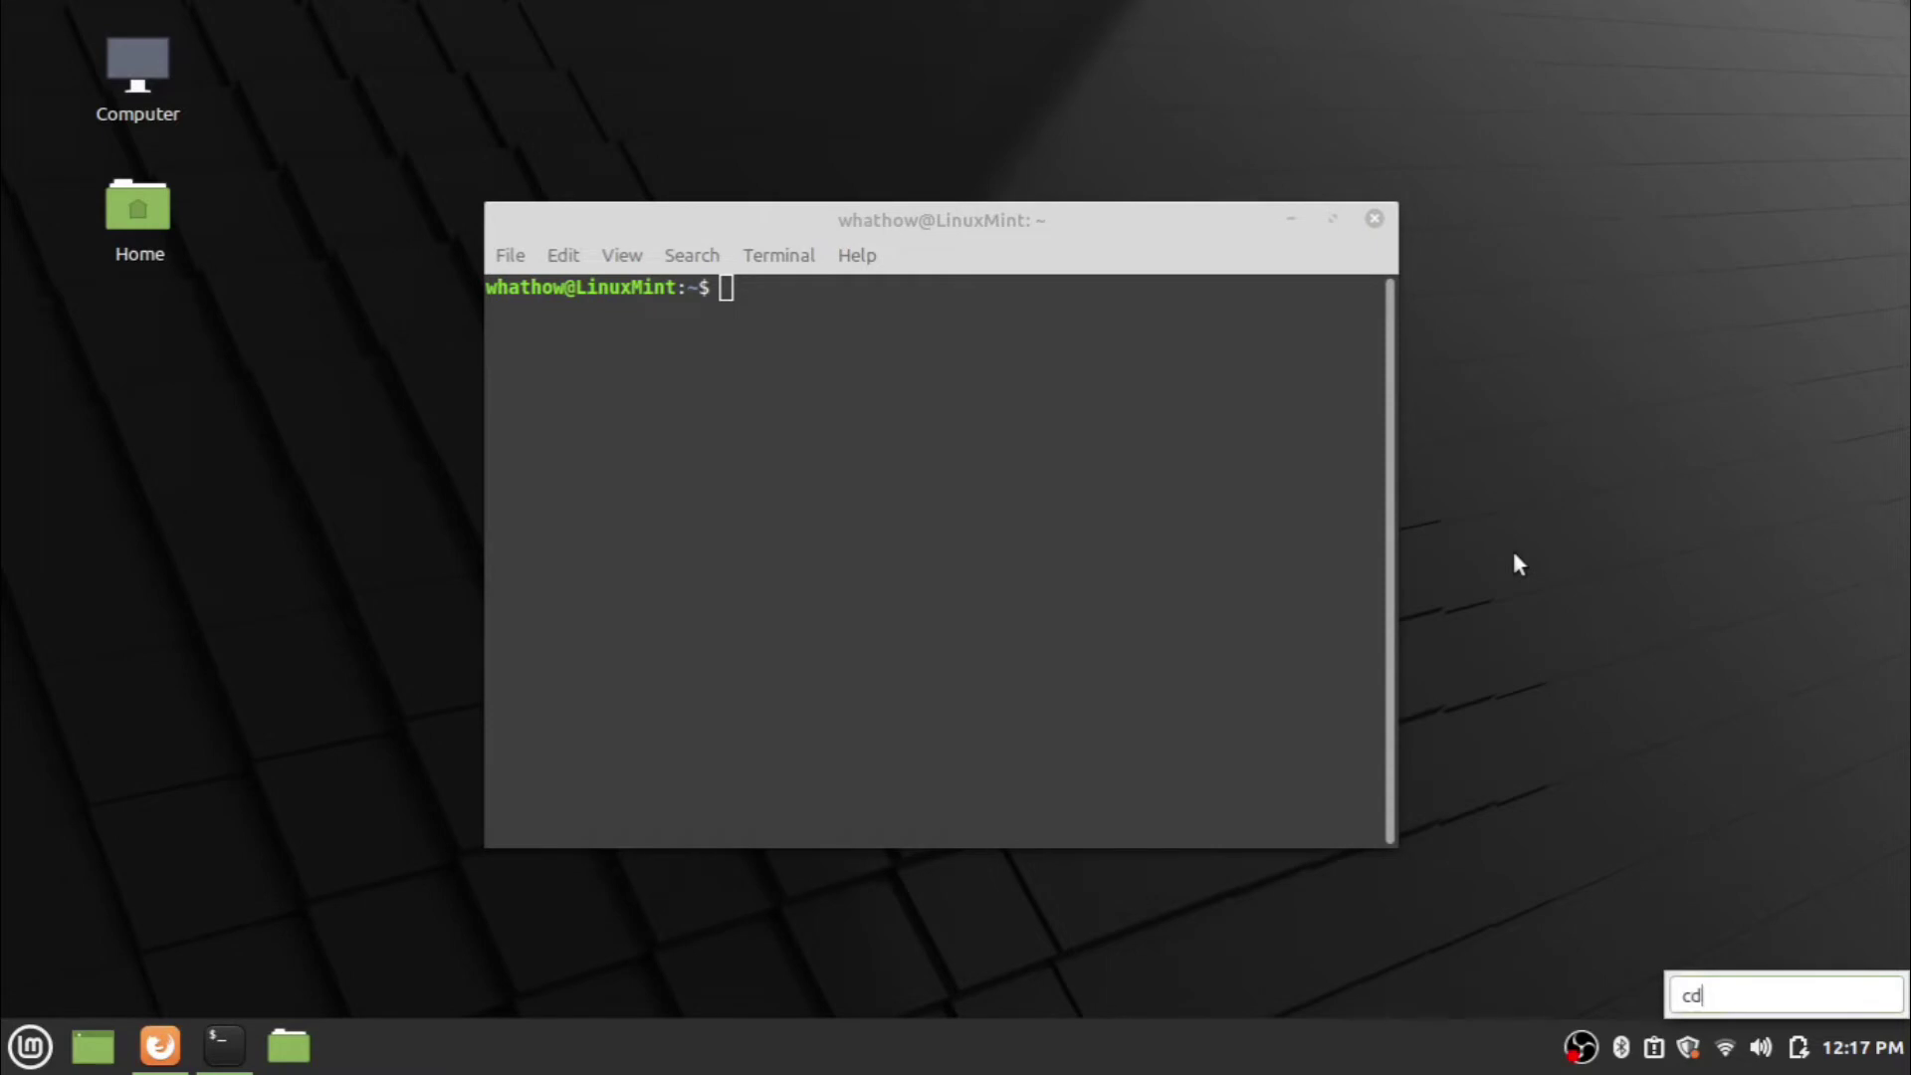
pyautogui.click(1125, 410)
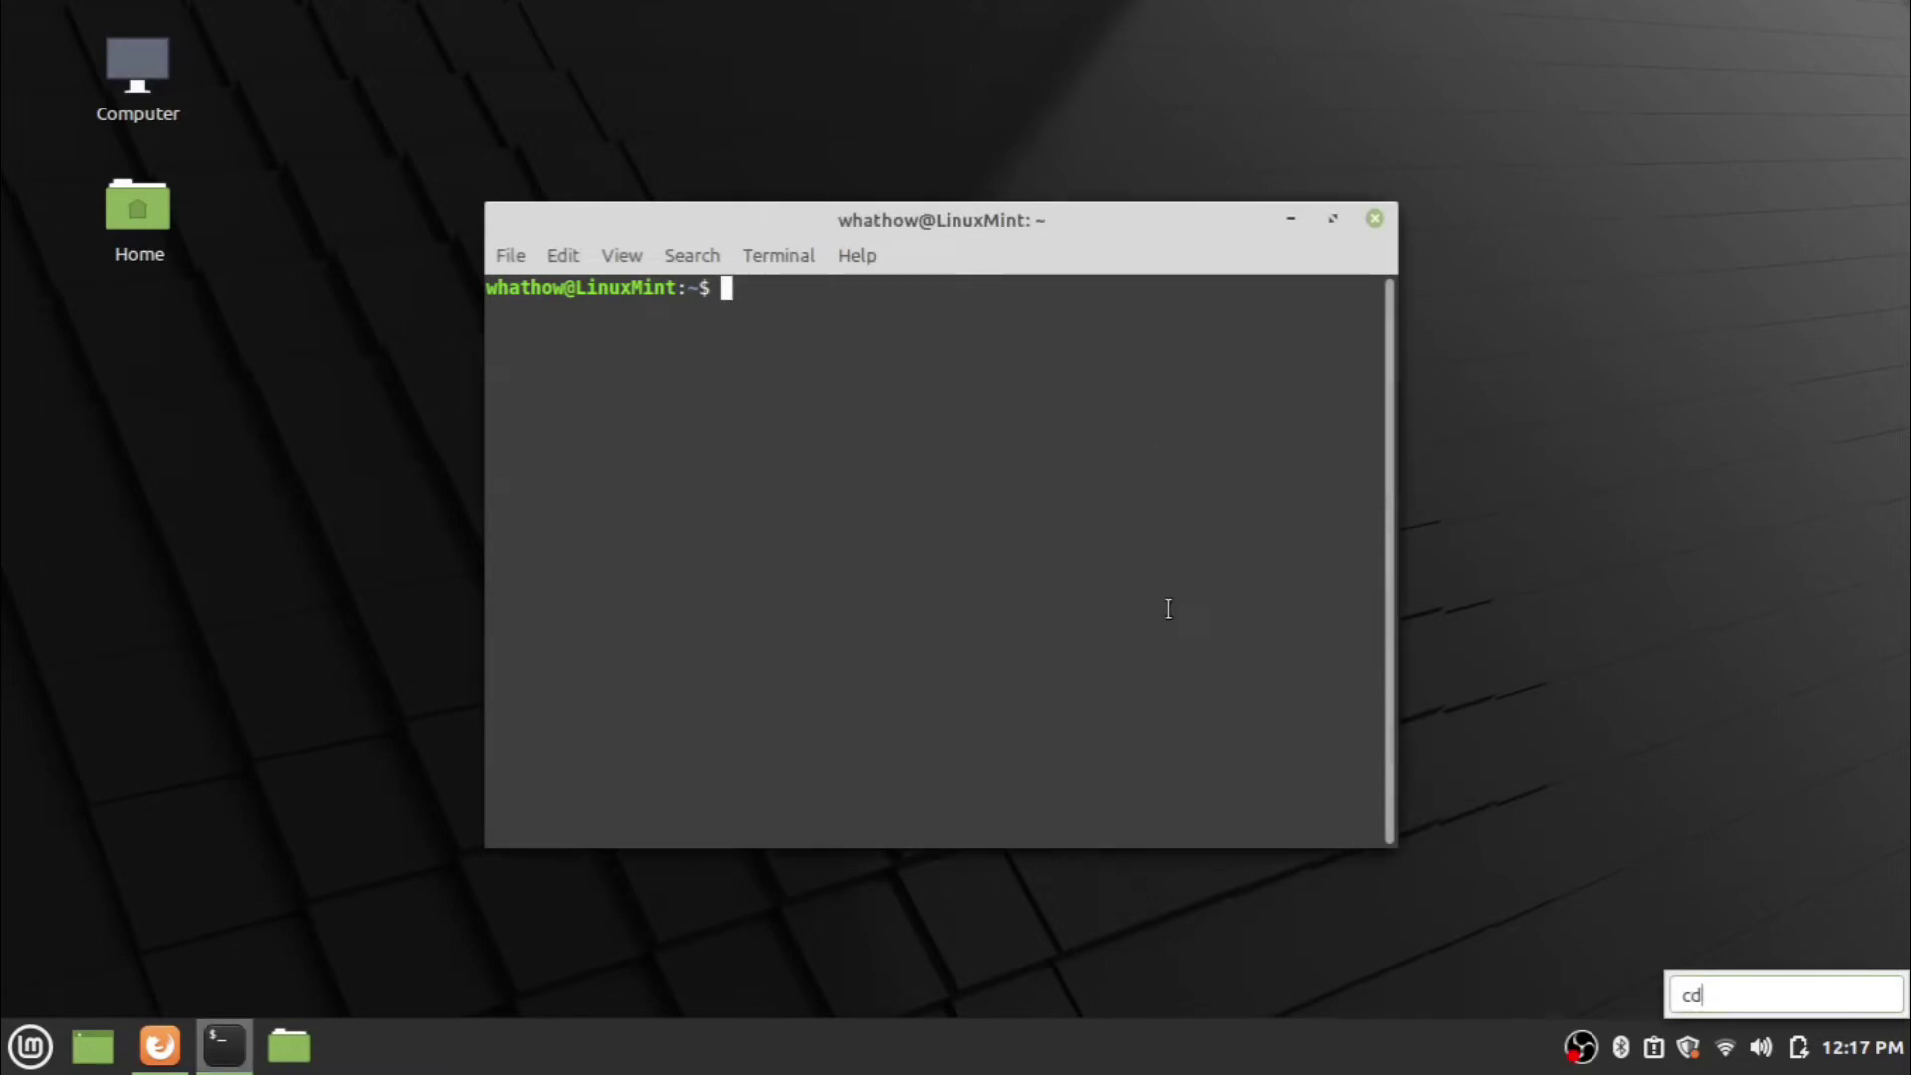
pyautogui.write('cd Dow')
pyautogui.press('Tab')
pyautogui.press('Return')
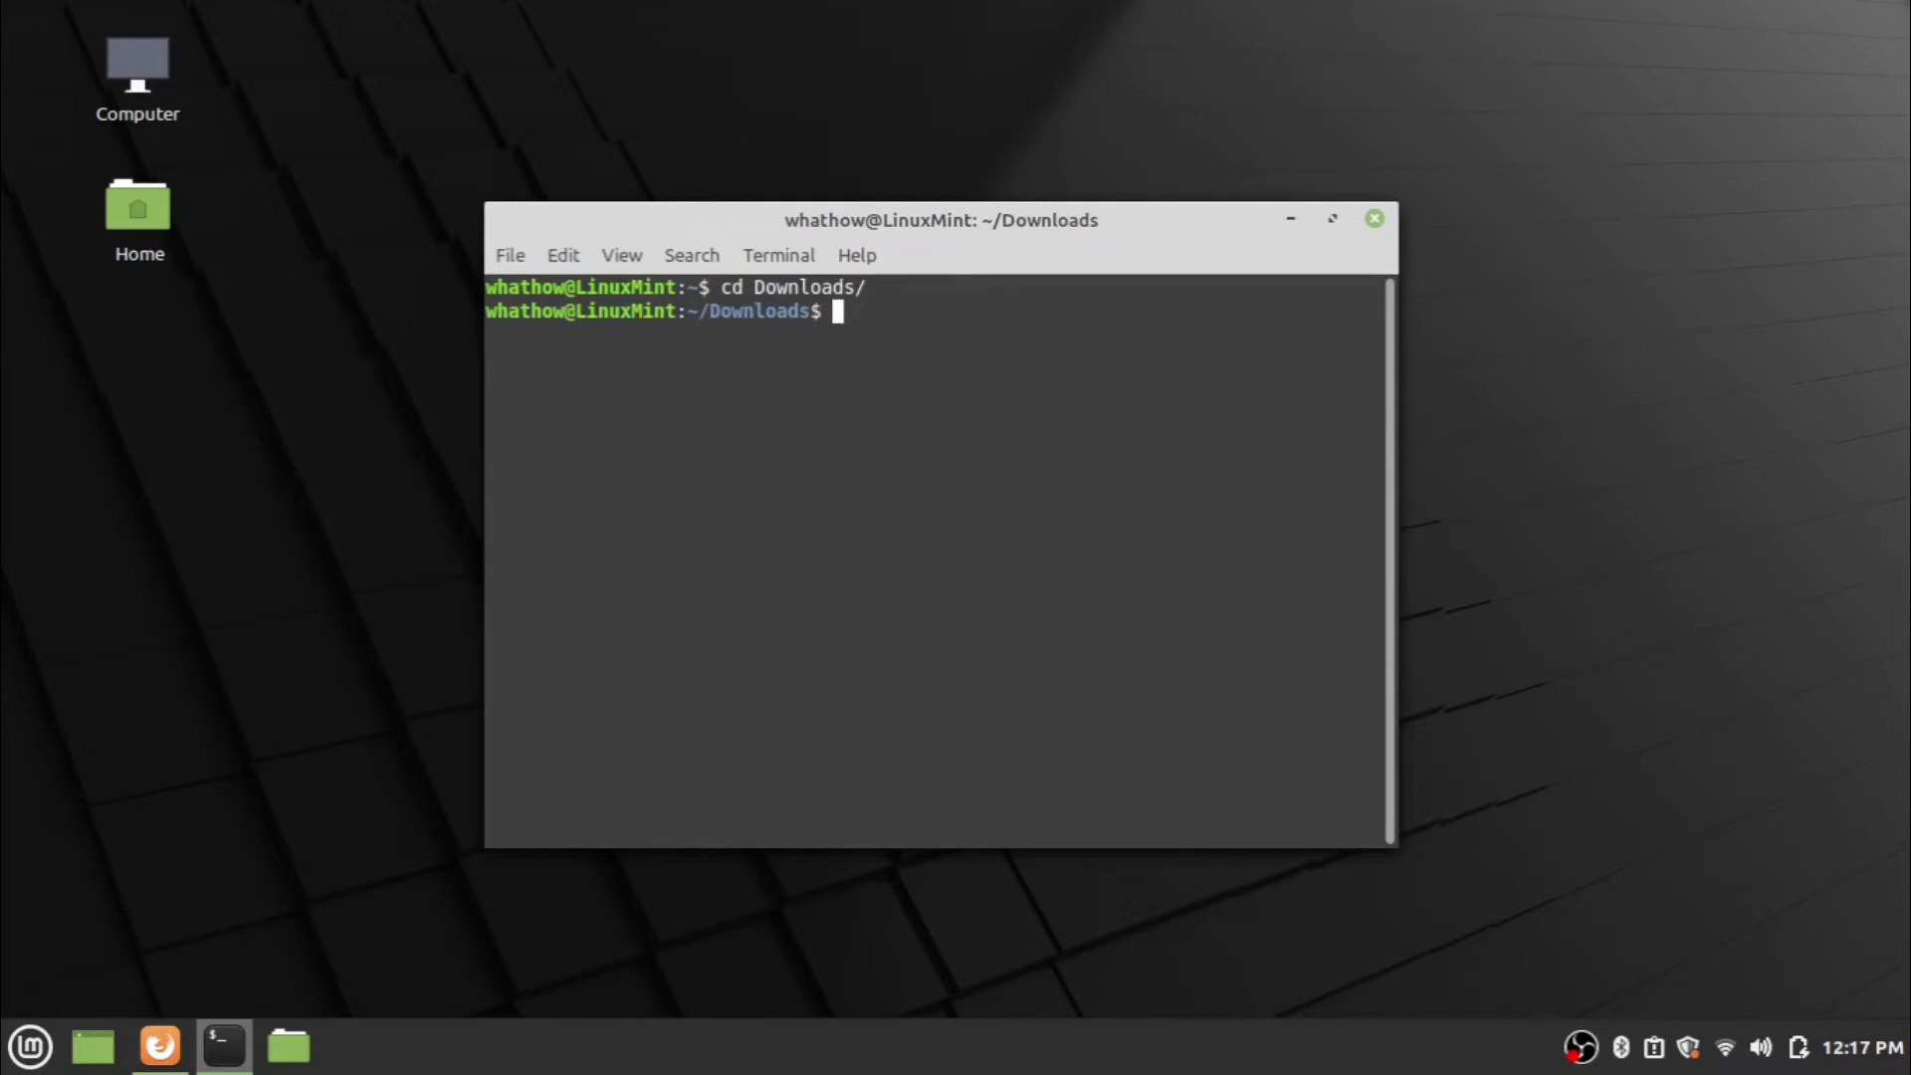
# Step: List the Downloads folder to confirm zoom_amd64.deb is there
pyautogui.write('ls')
pyautogui.press('Return')
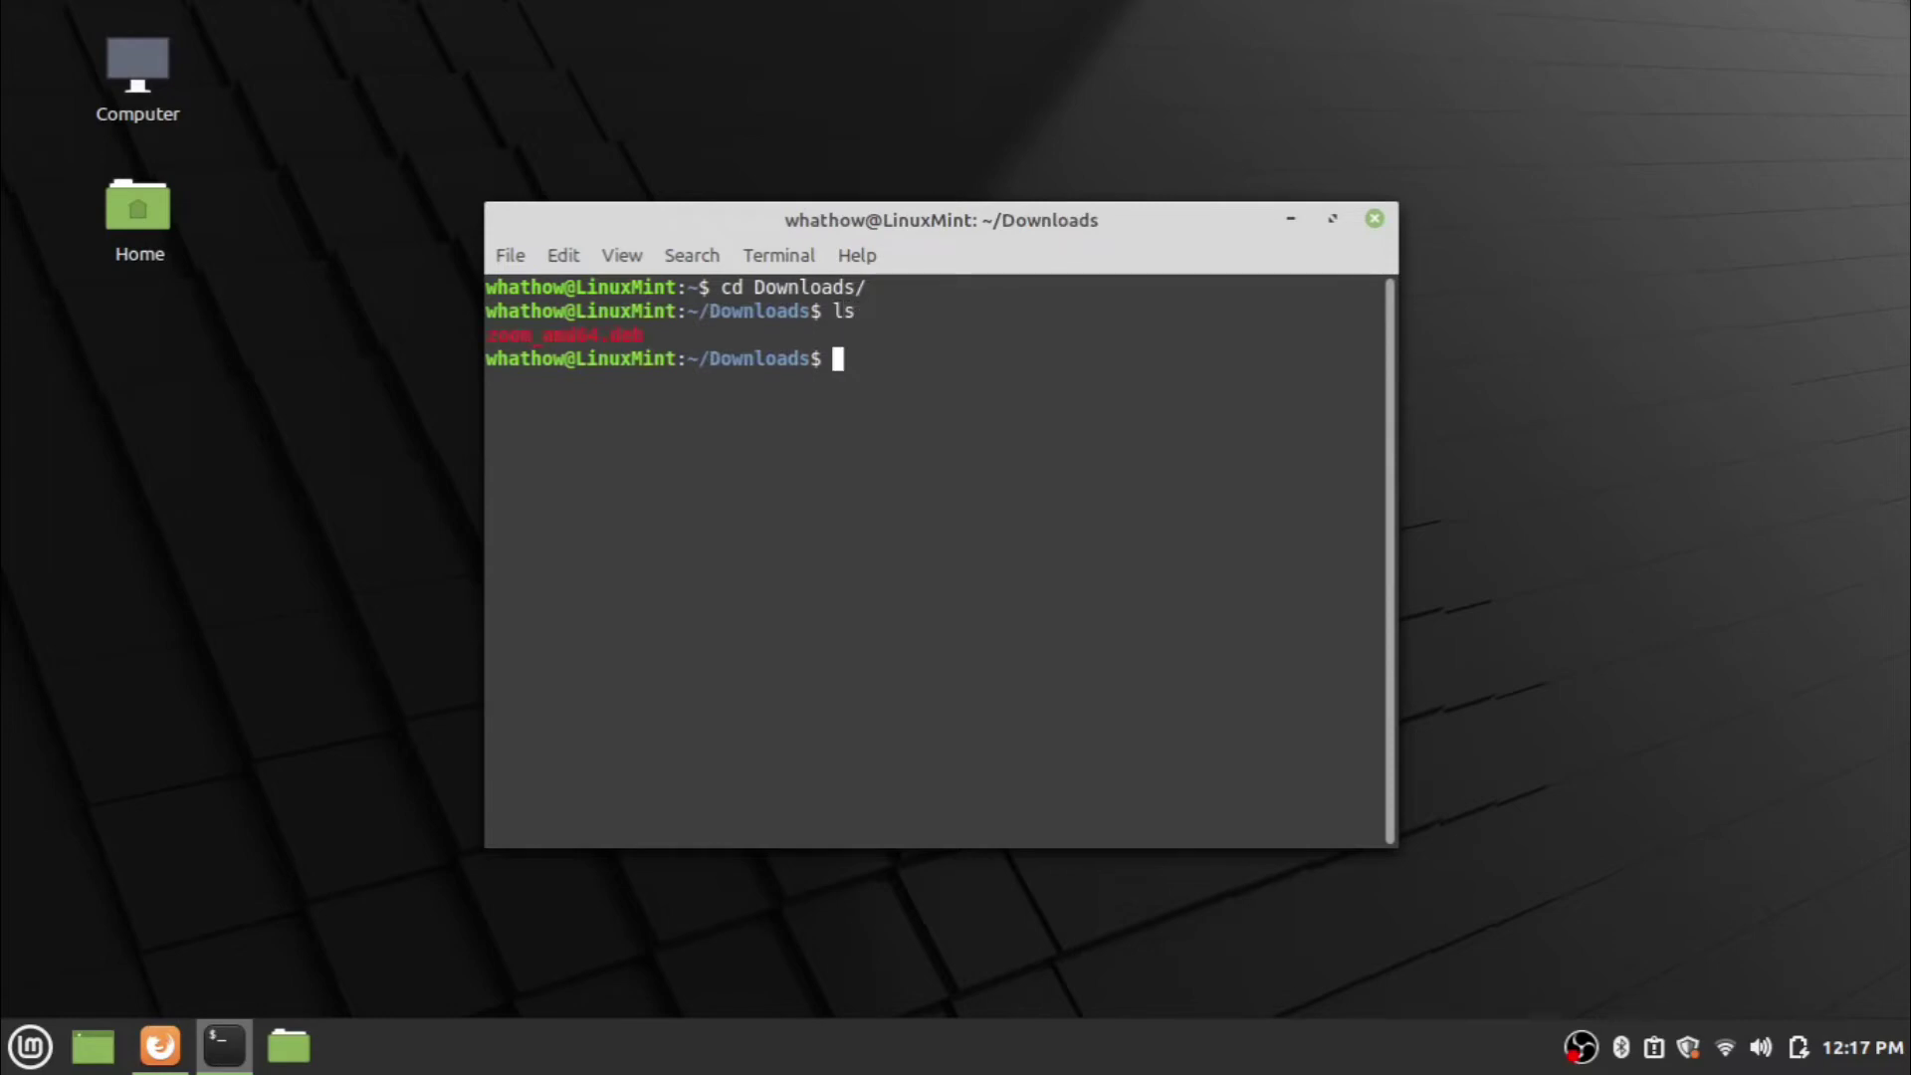
pyautogui.moveTo(652, 334); pyautogui.dragTo(485, 334)
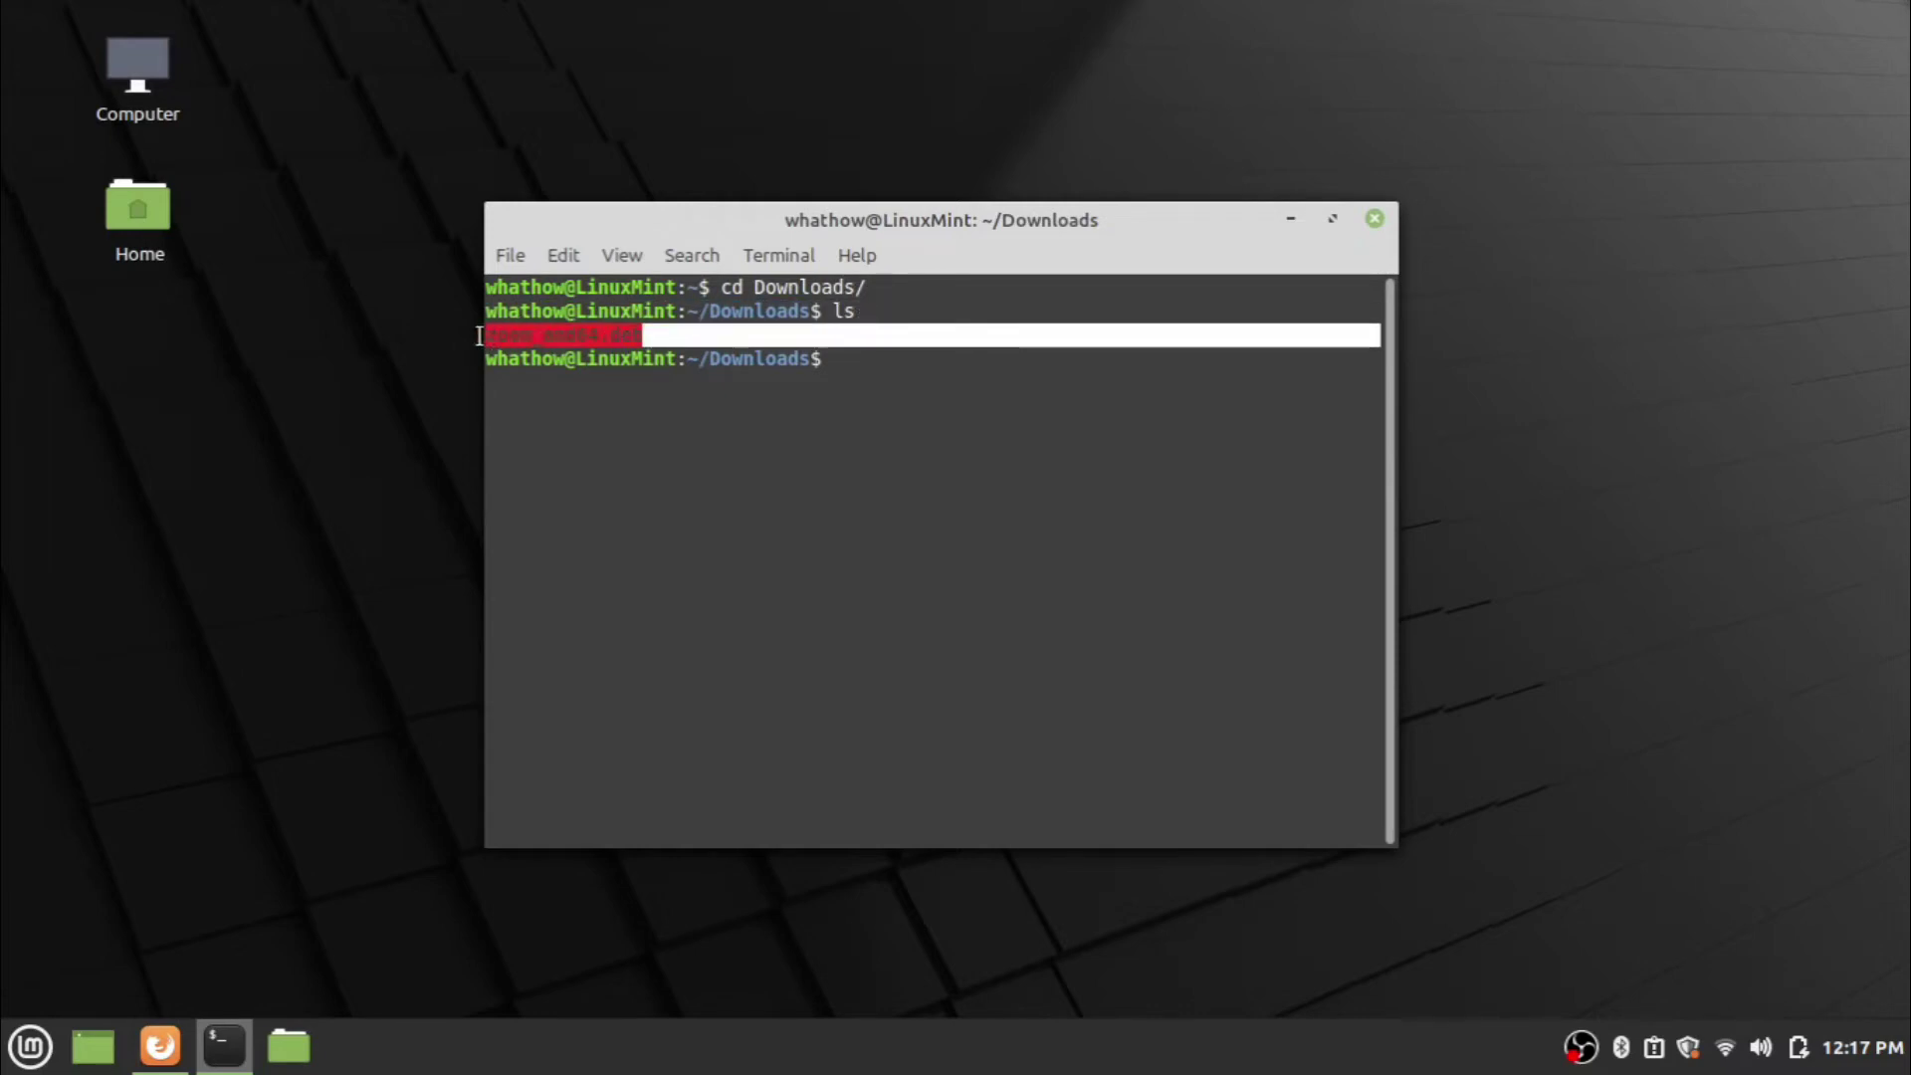
pyautogui.click(896, 356)
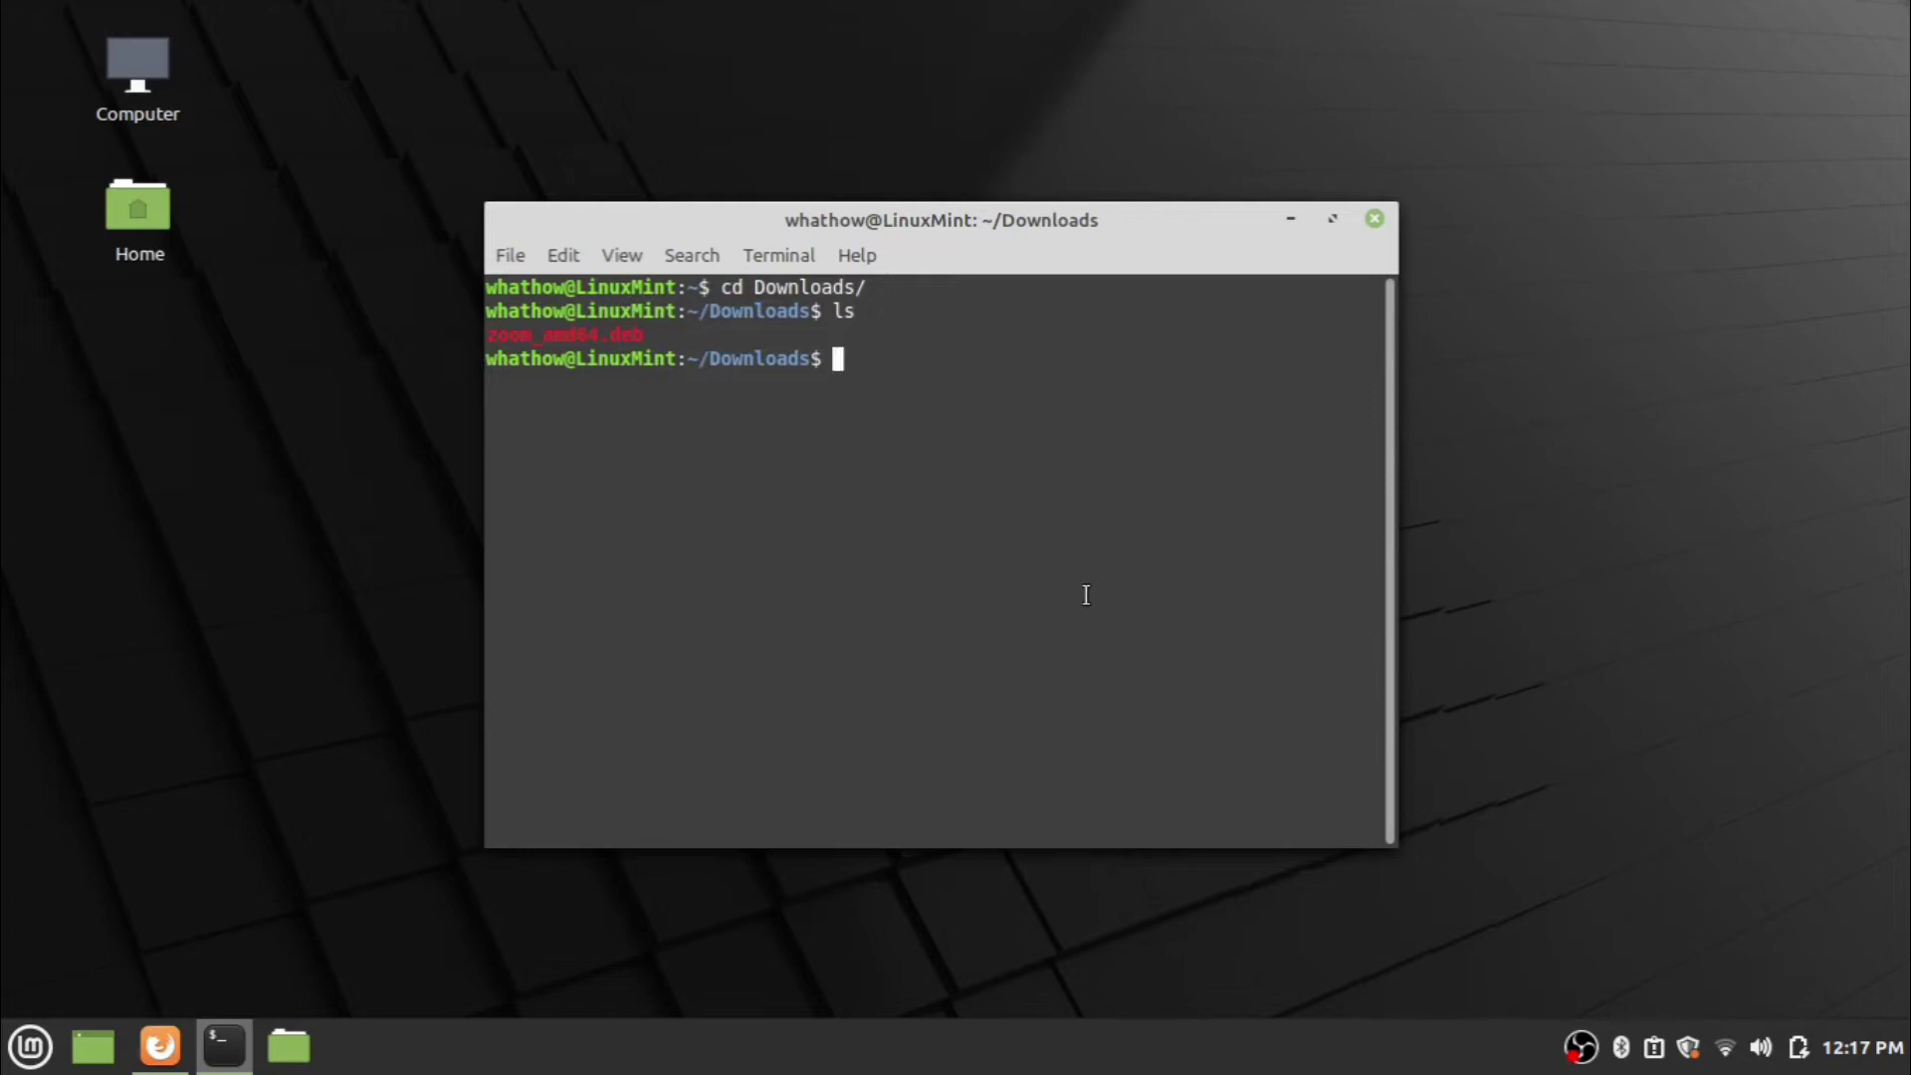
# Step: Run sudo apt install ./zoom_amd64.deb and enter the administrator password
pyautogui.write('sudo apt install ')
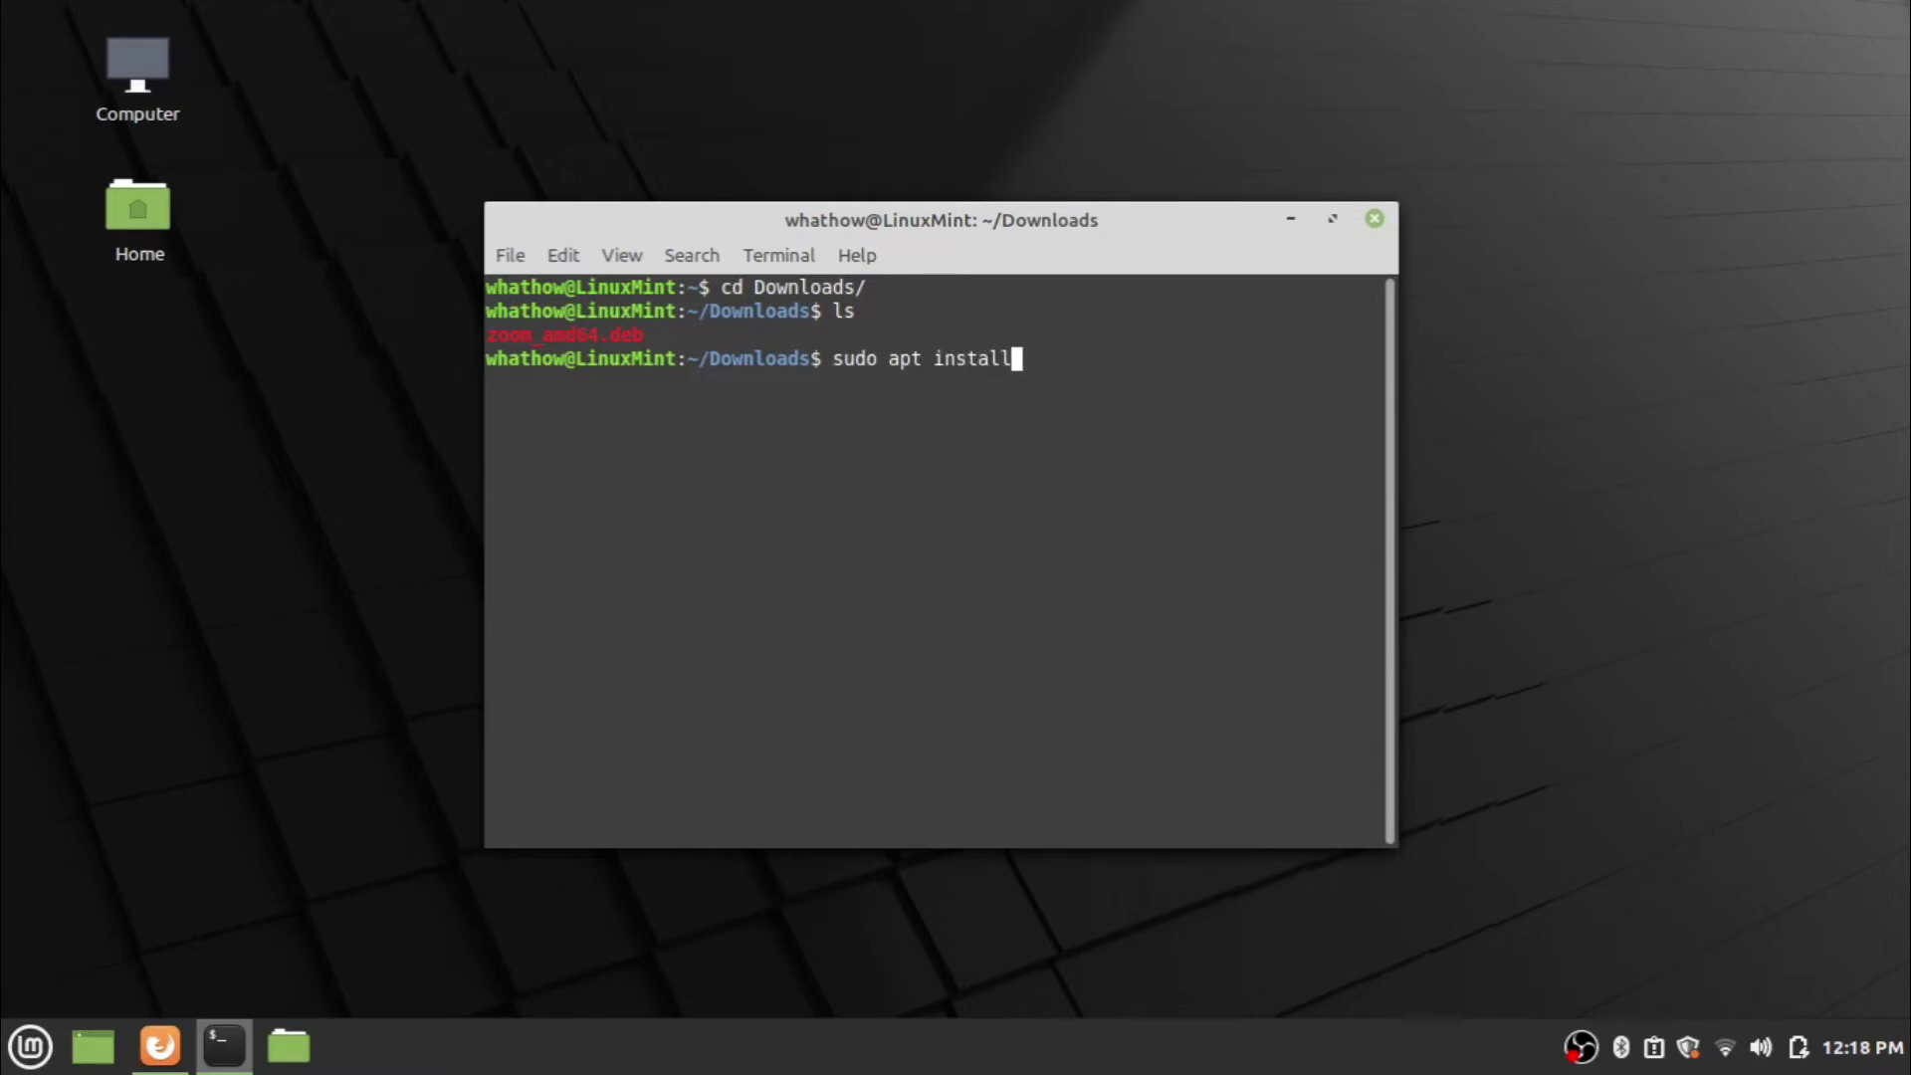
pyautogui.write('./zoom_amd64.deb')
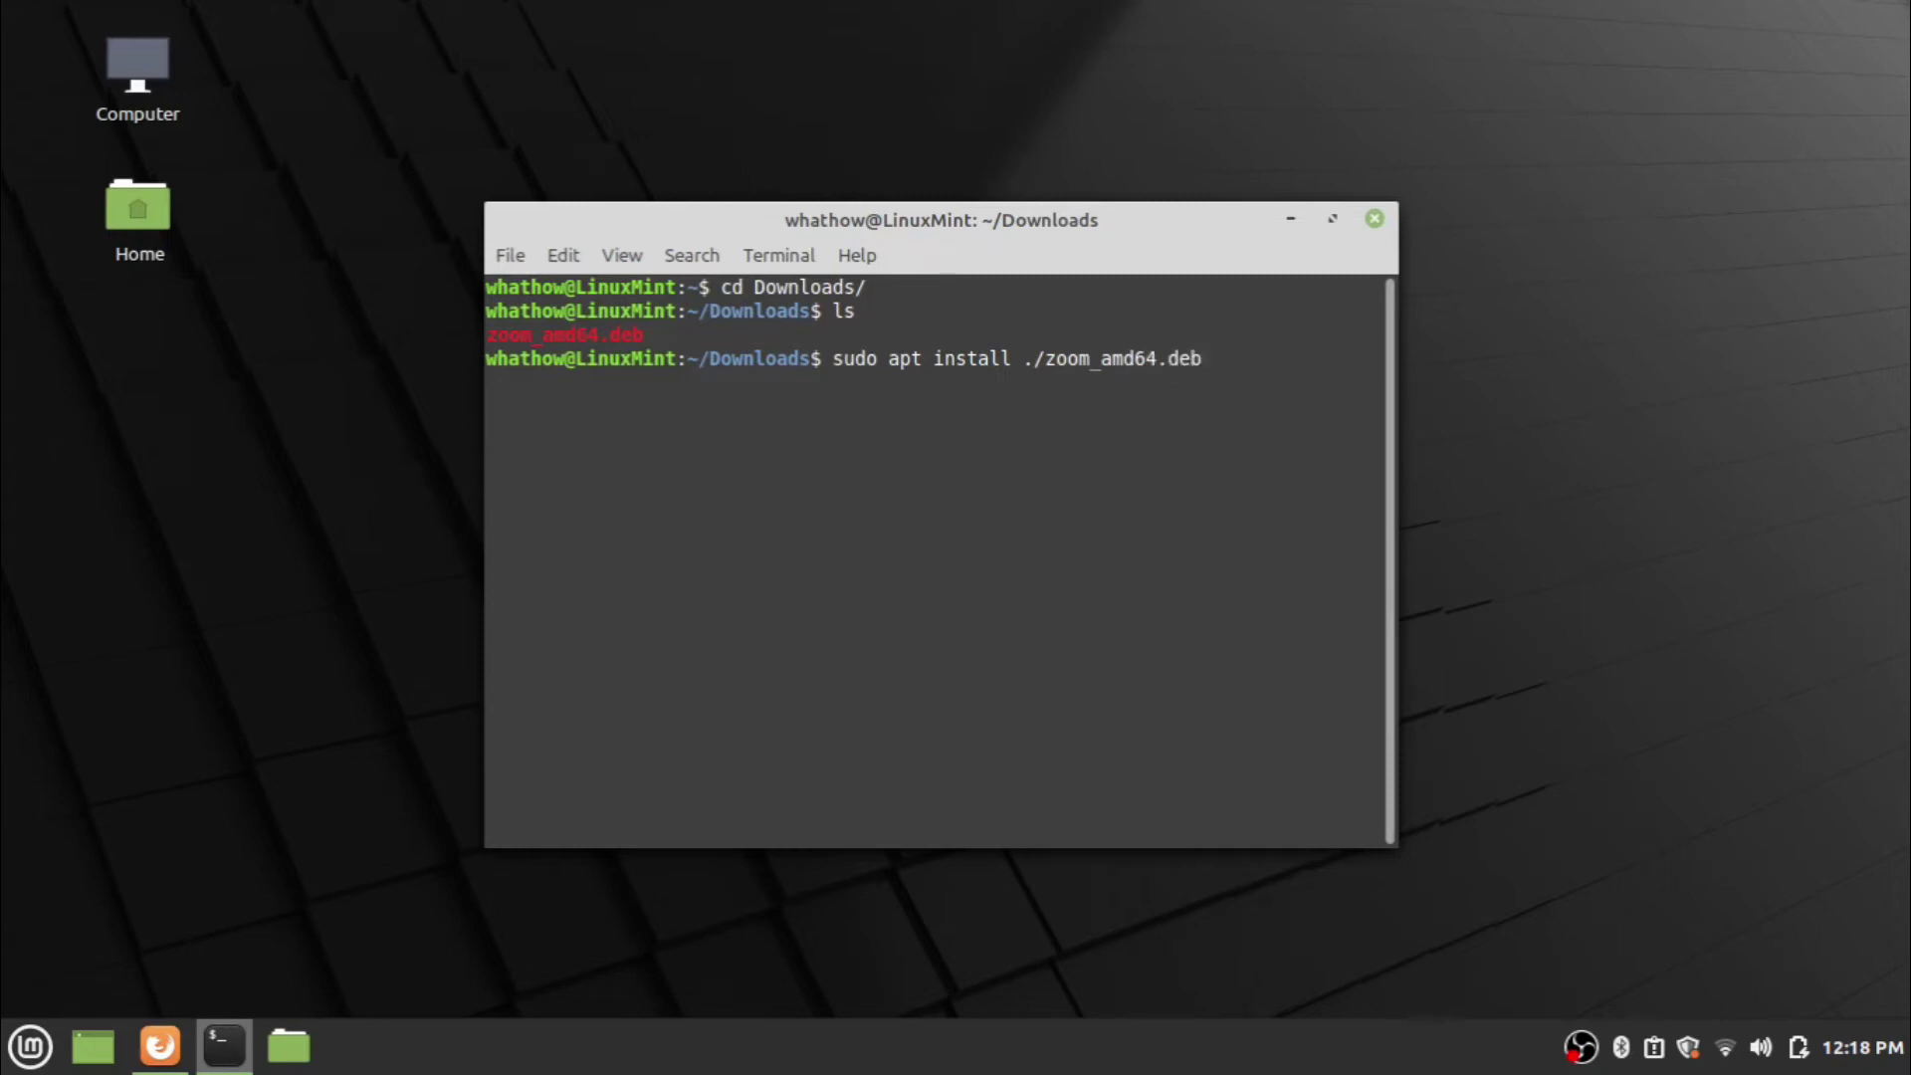
pyautogui.press('Return')
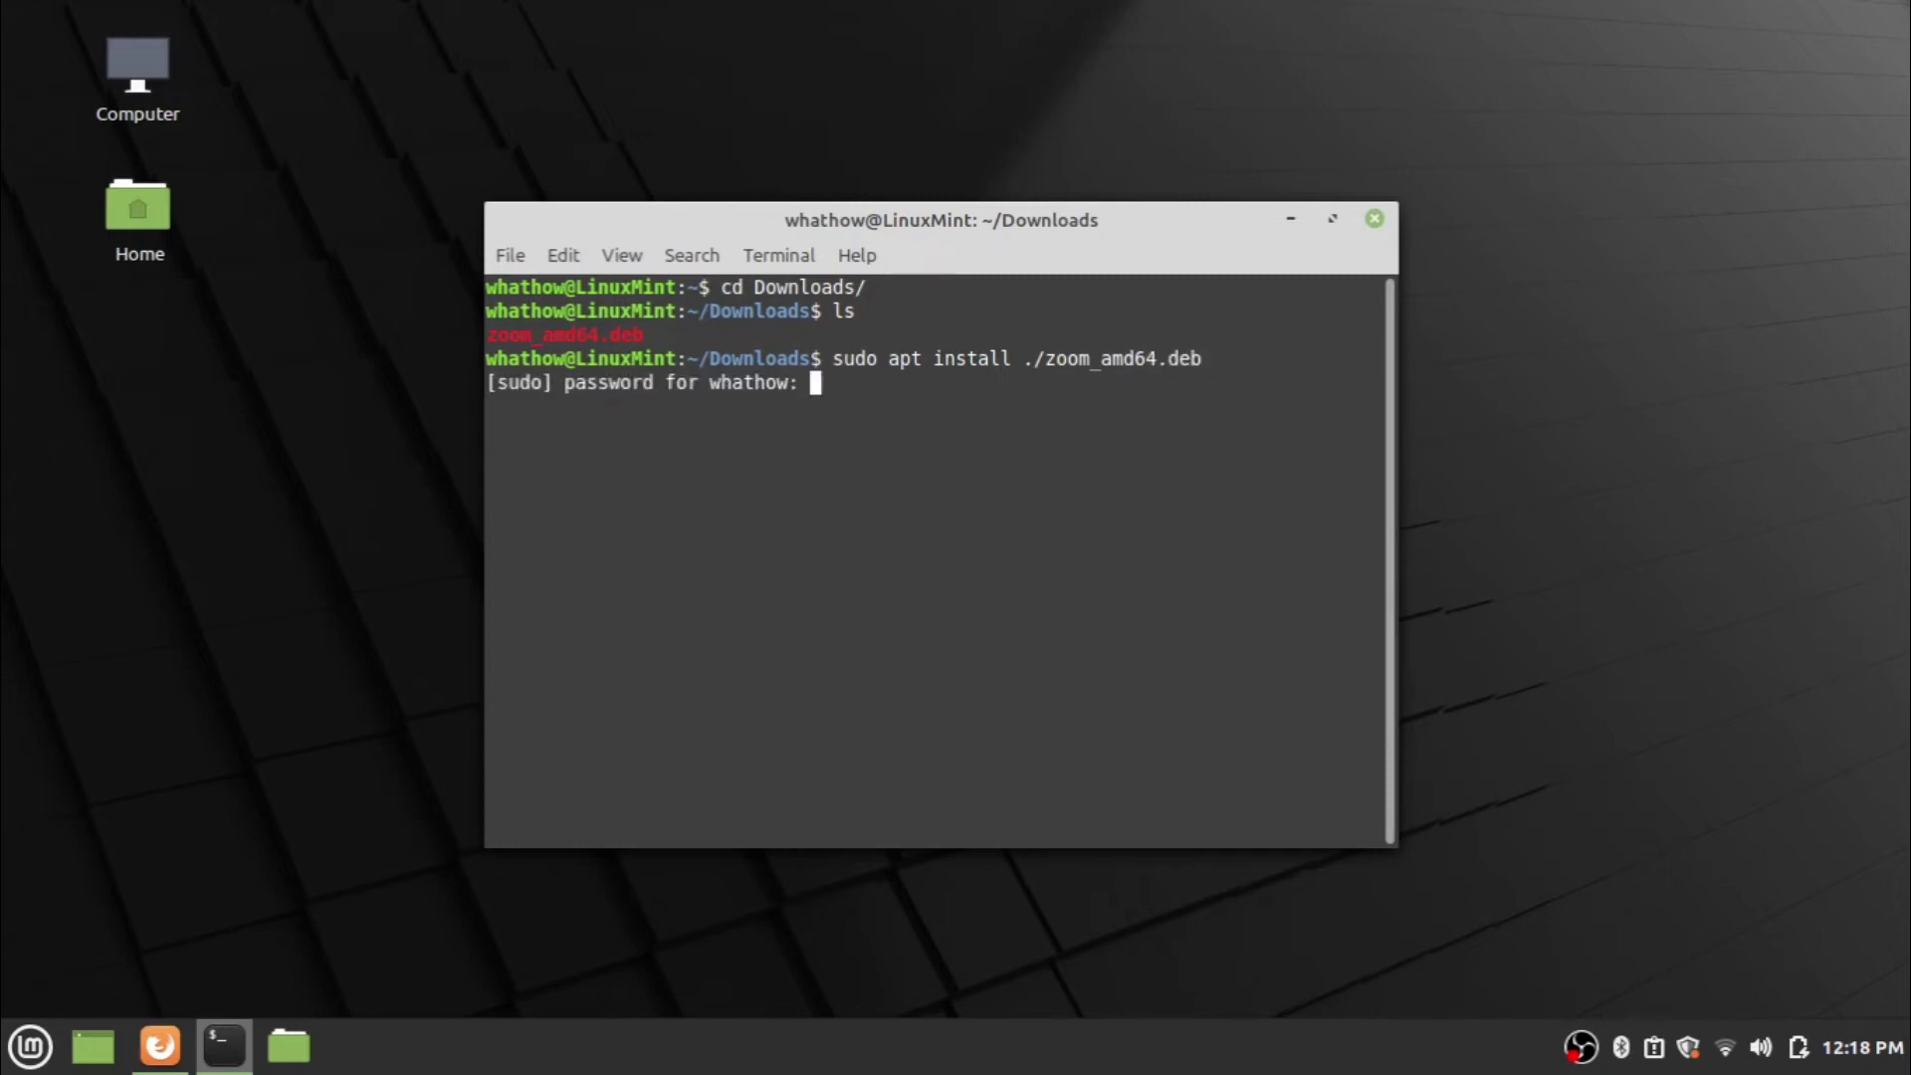
pyautogui.write('********')
pyautogui.press('Return')
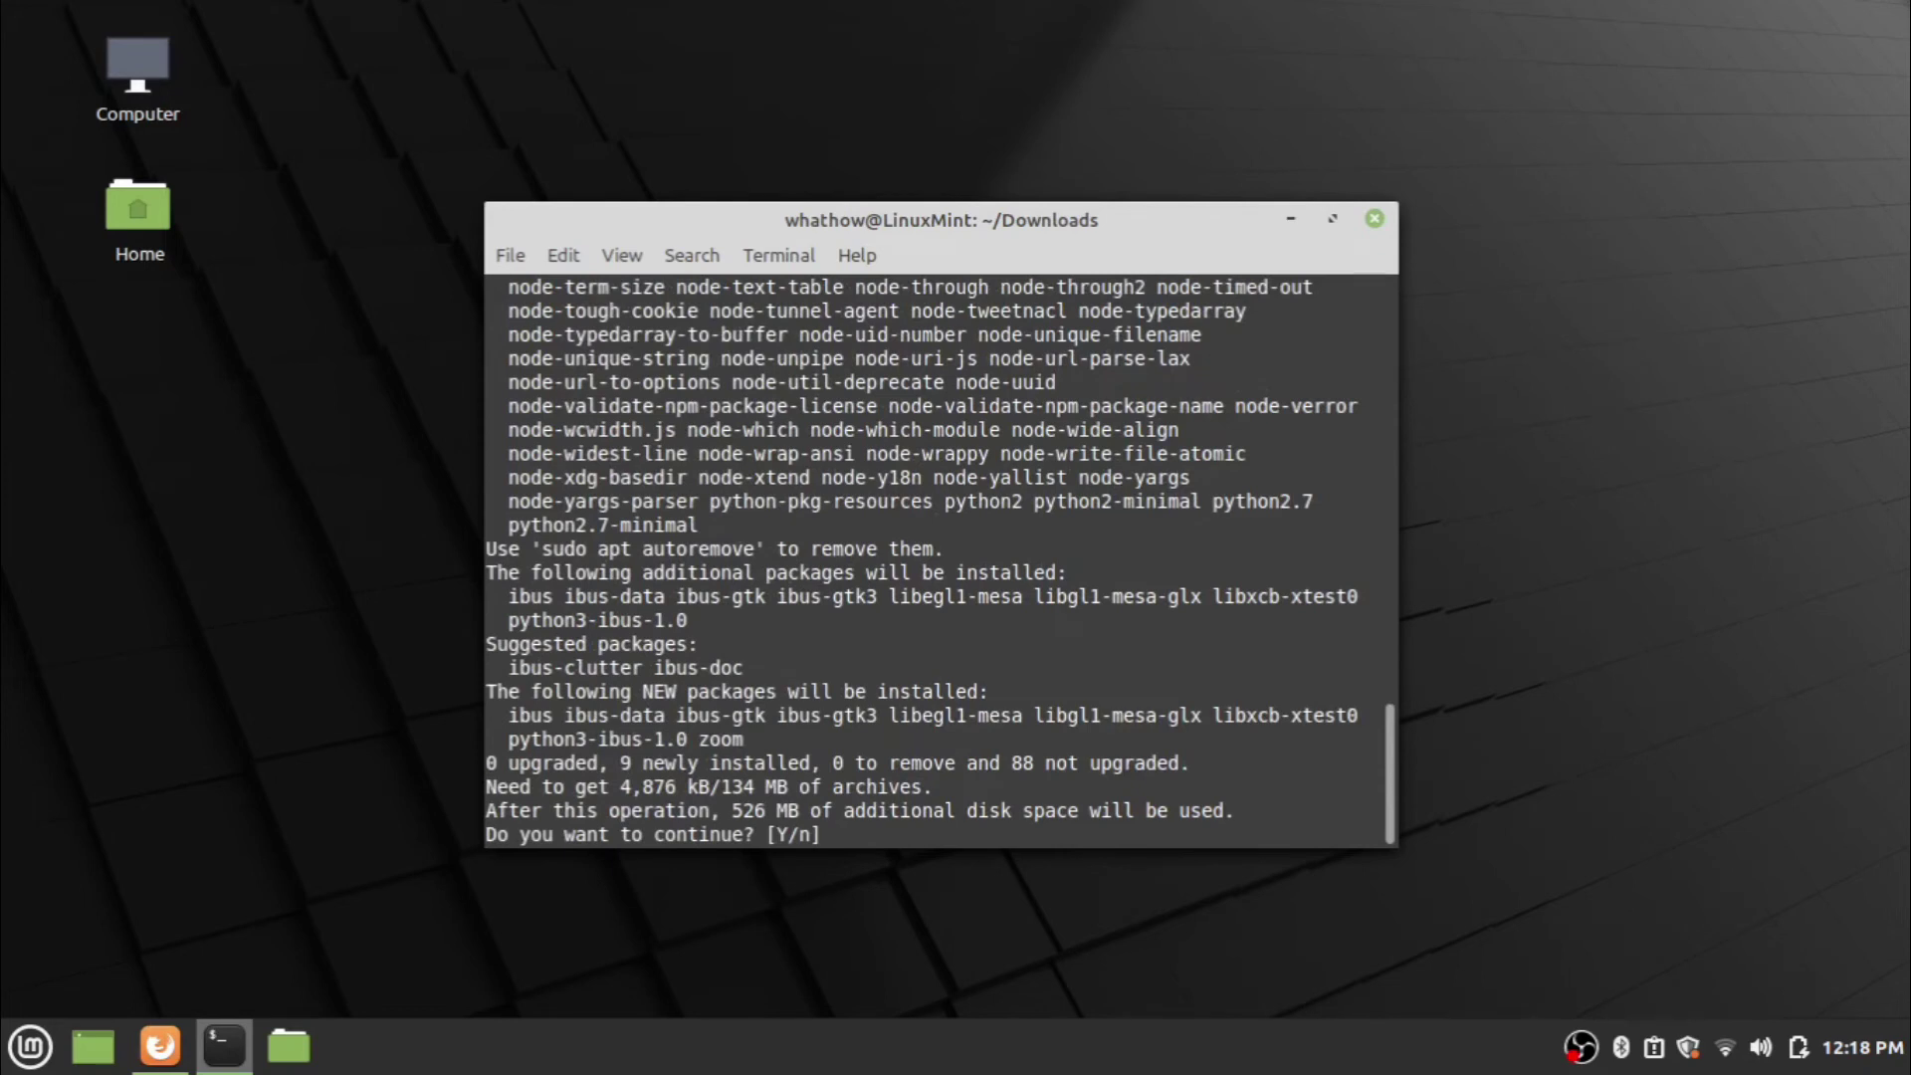
# Step: Confirm the install with y, then launch the Zoom client with the zoom command
pyautogui.write('y')
pyautogui.press('Return')
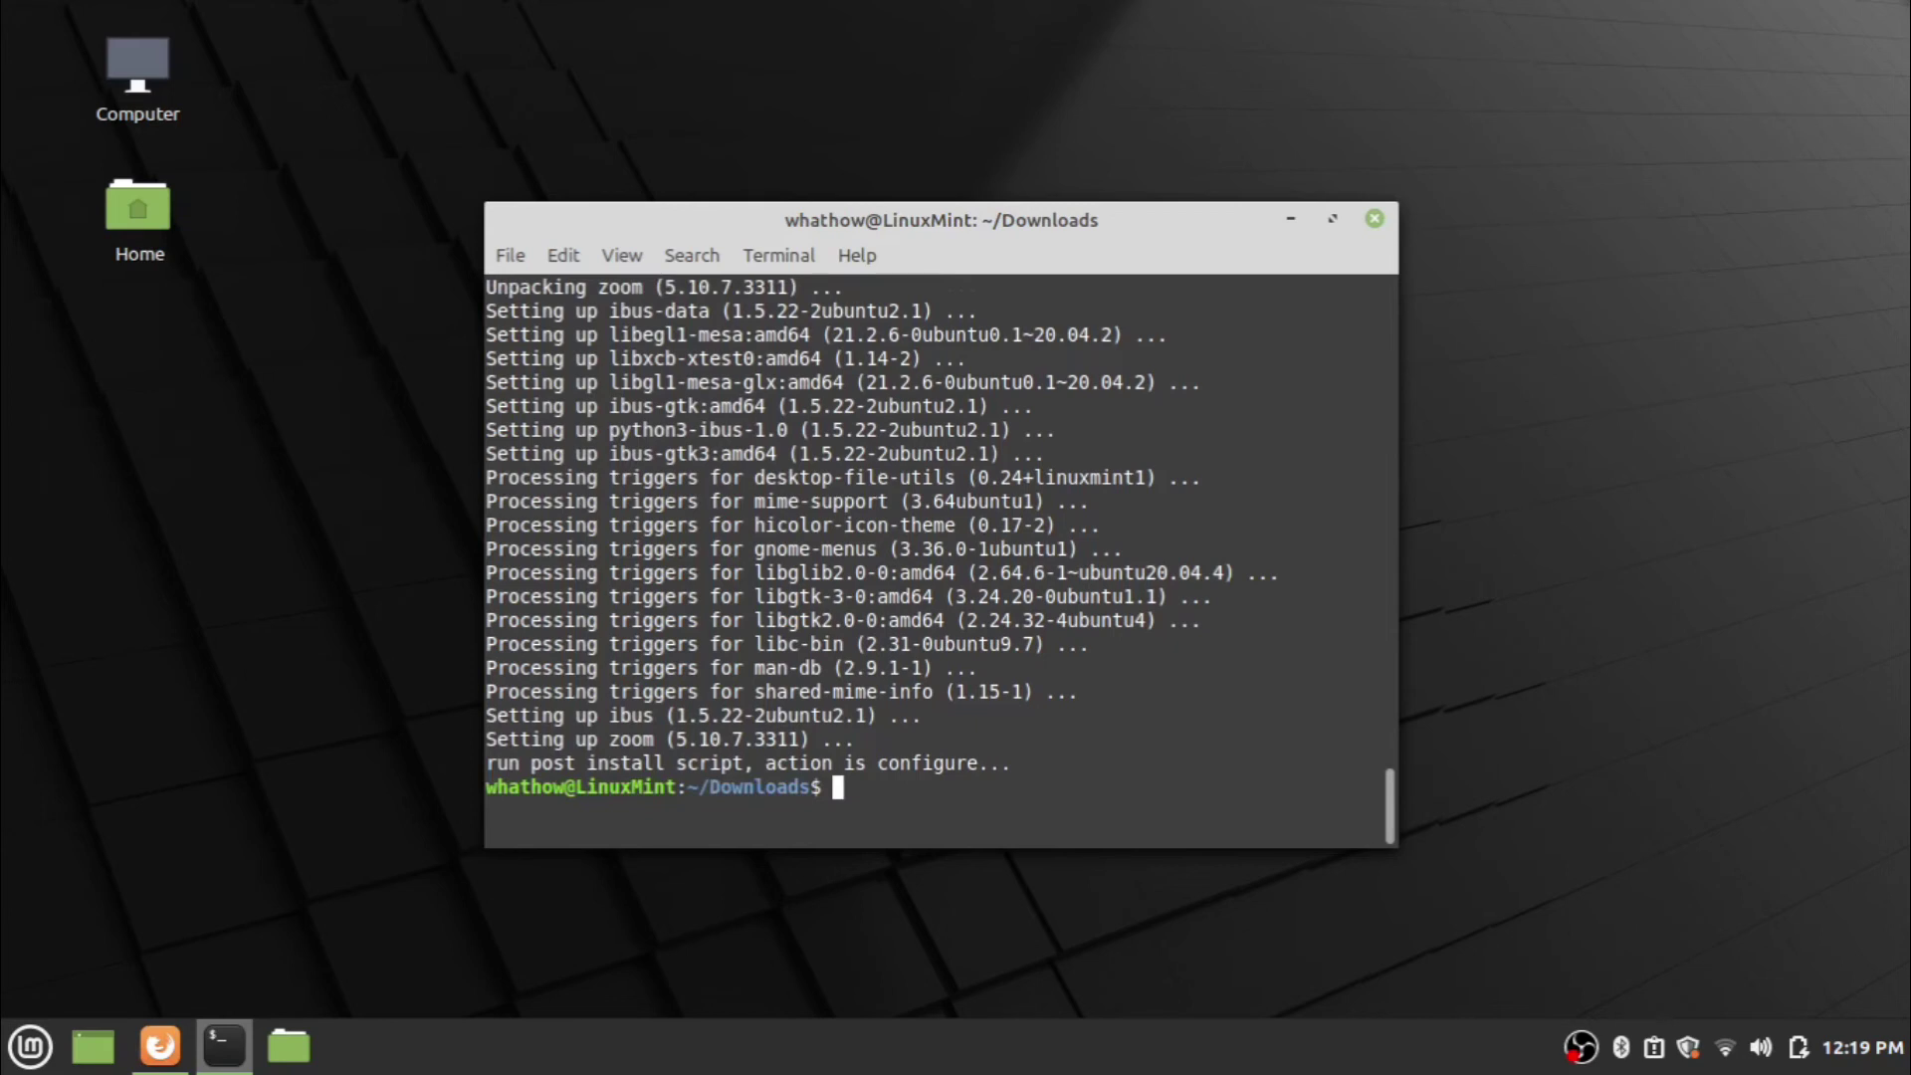
pyautogui.write('zoom')
pyautogui.press('Return')
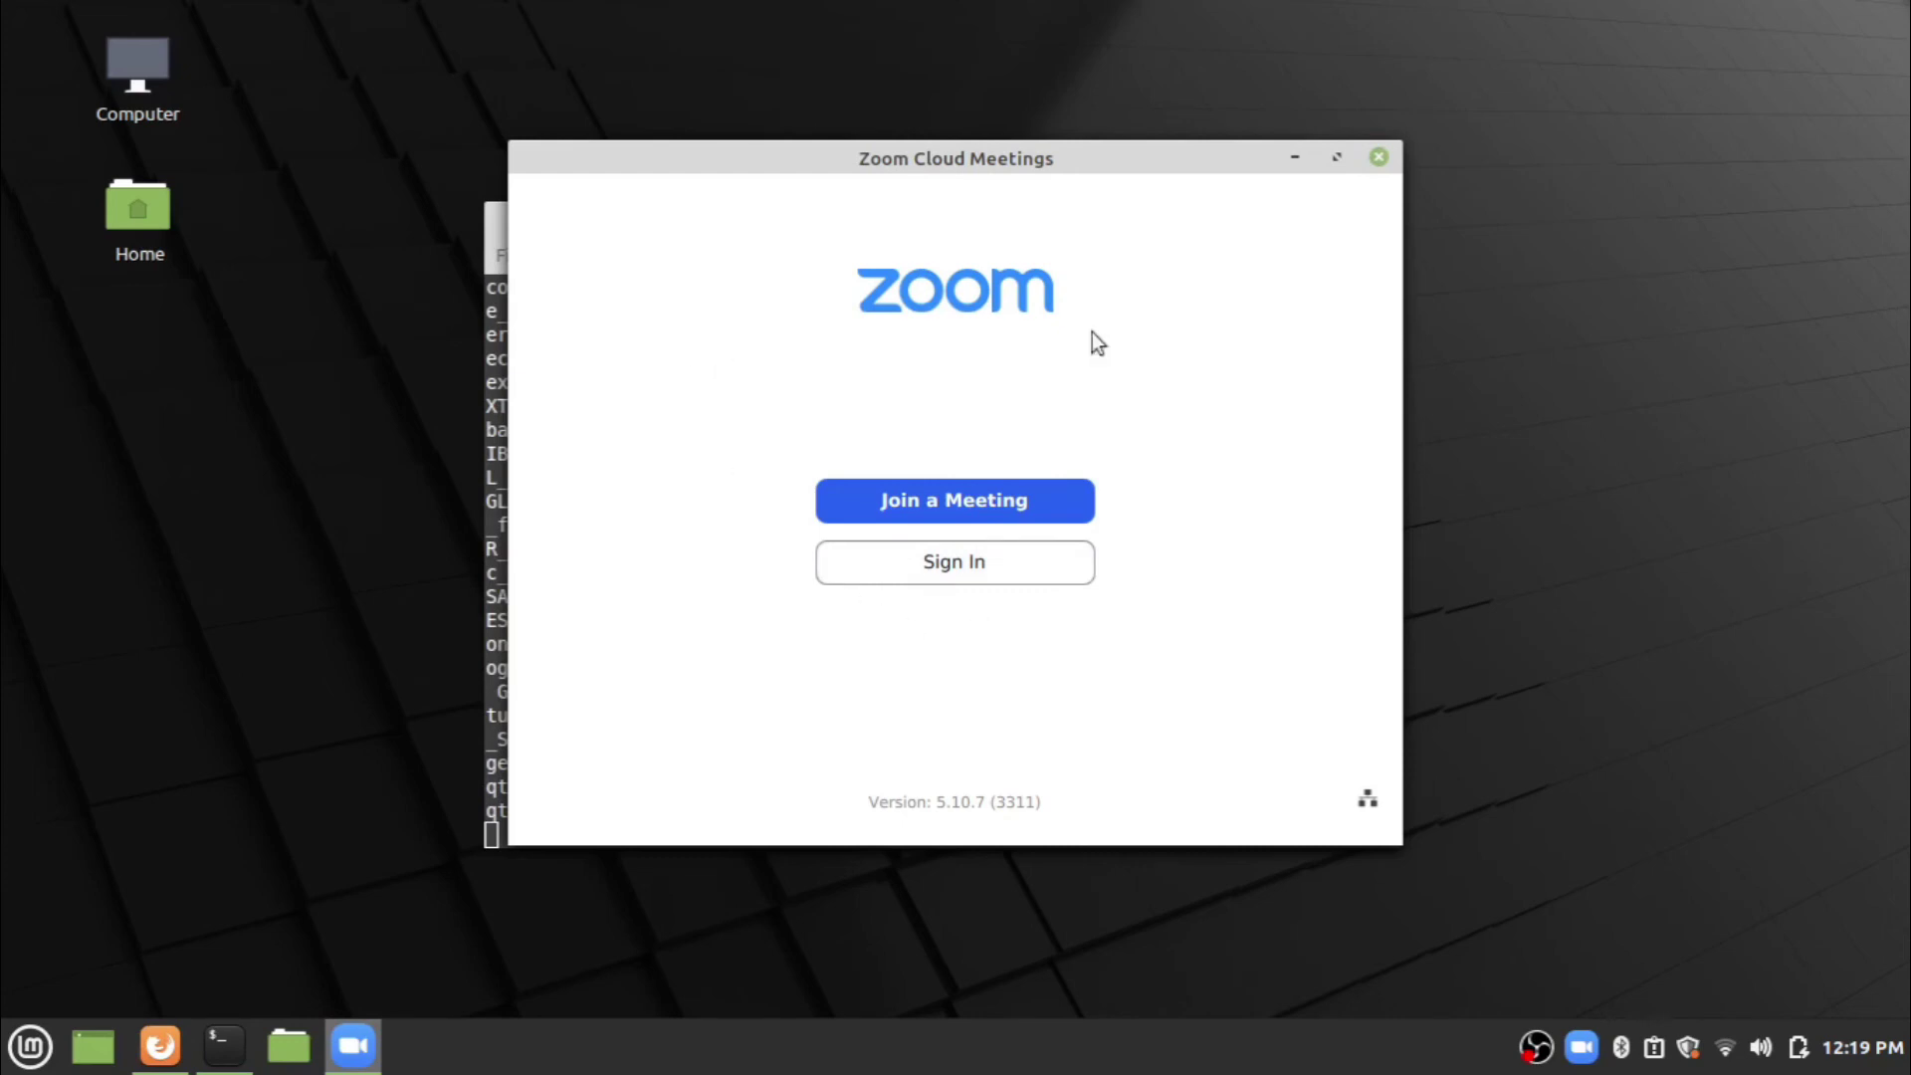
# Step: Close Zoom and the terminal, then search the Mint menu for 'zoo'
pyautogui.click(1380, 160)
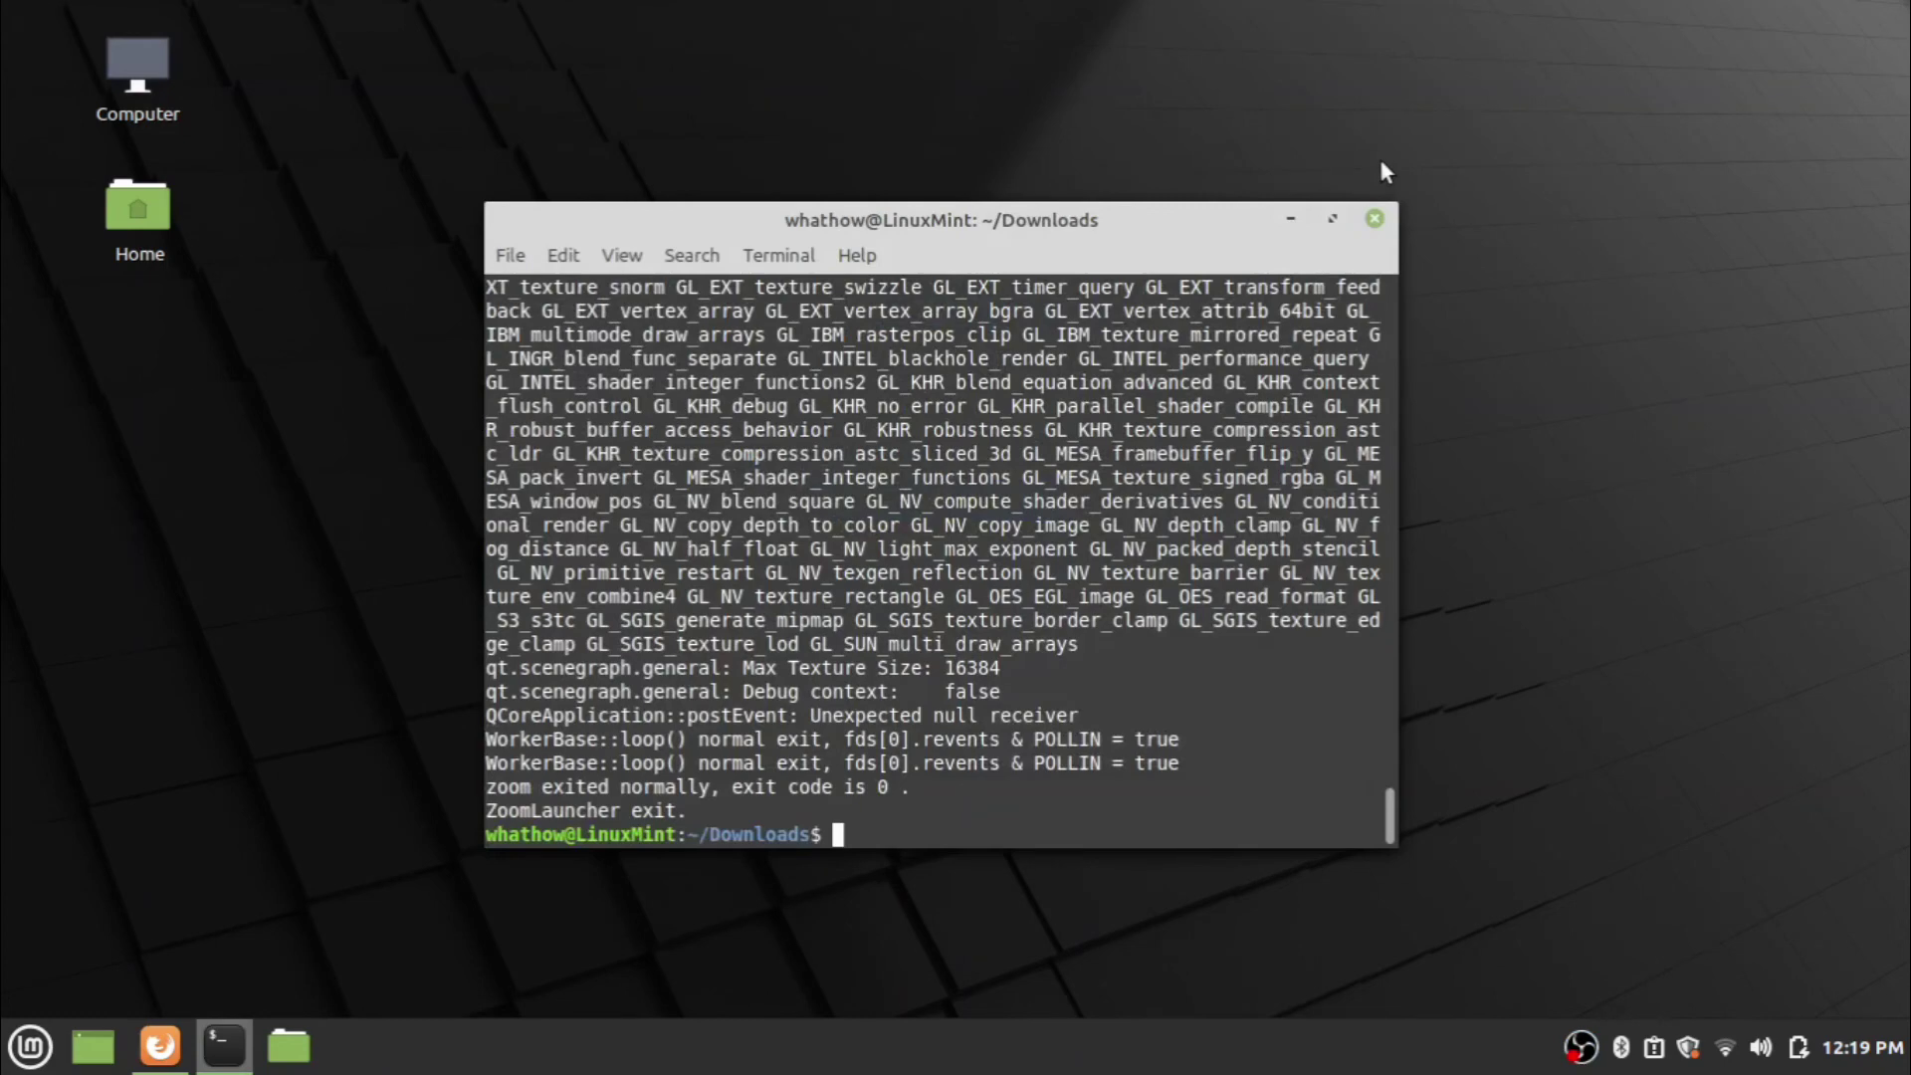
pyautogui.click(1375, 219)
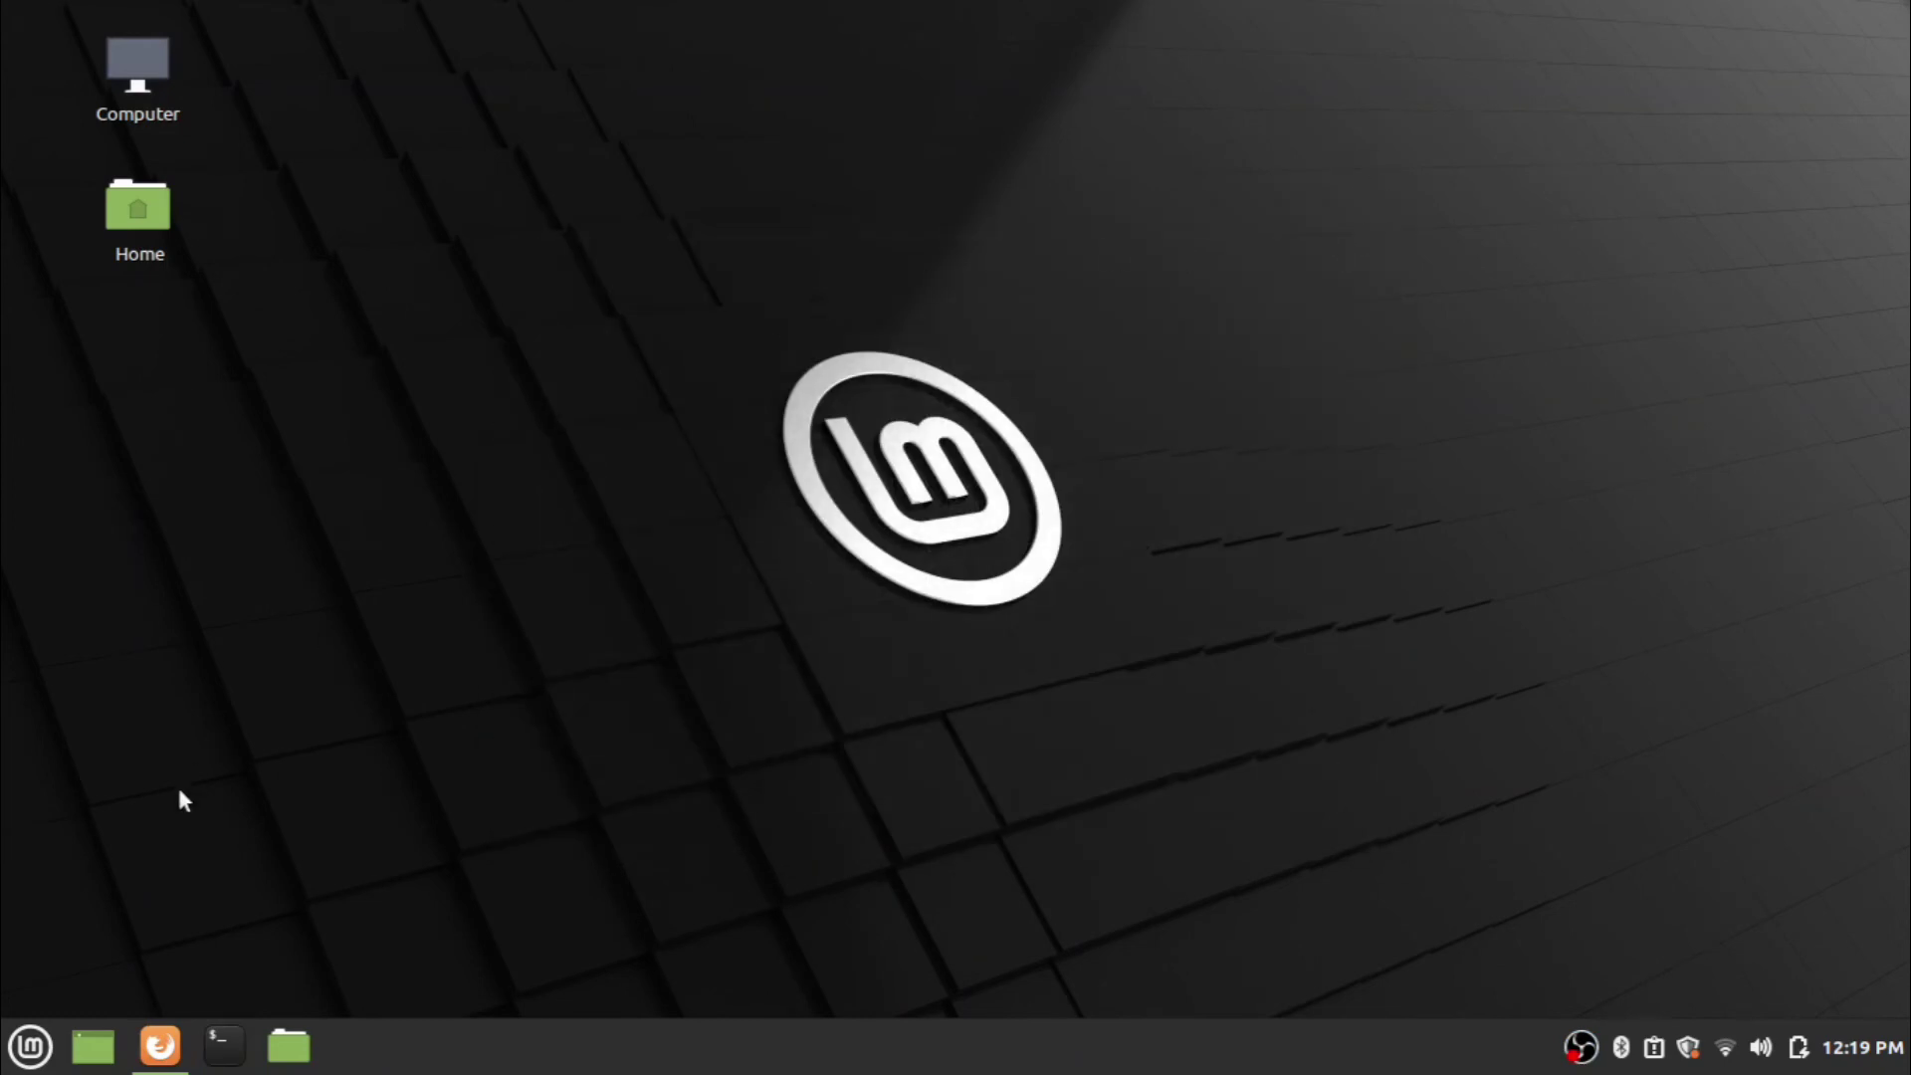
pyautogui.click(36, 1065)
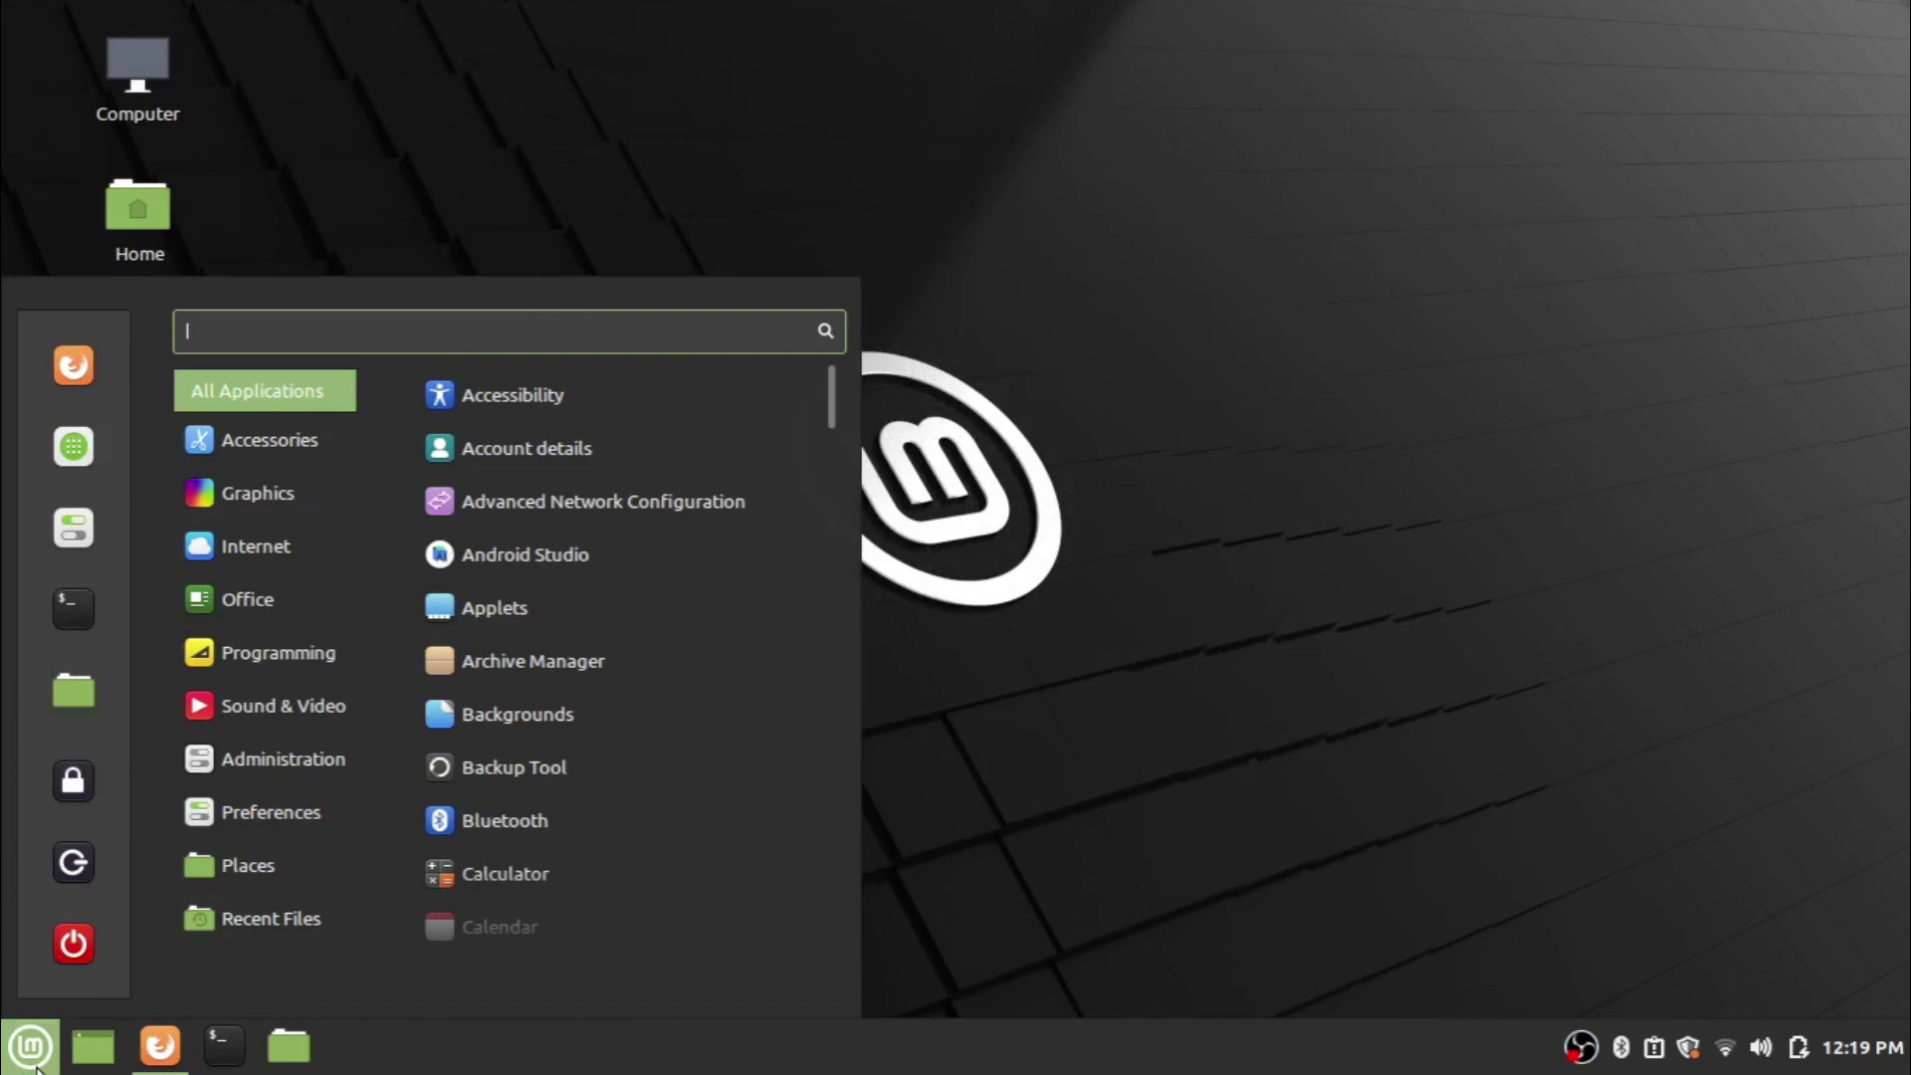
pyautogui.write('zoo')
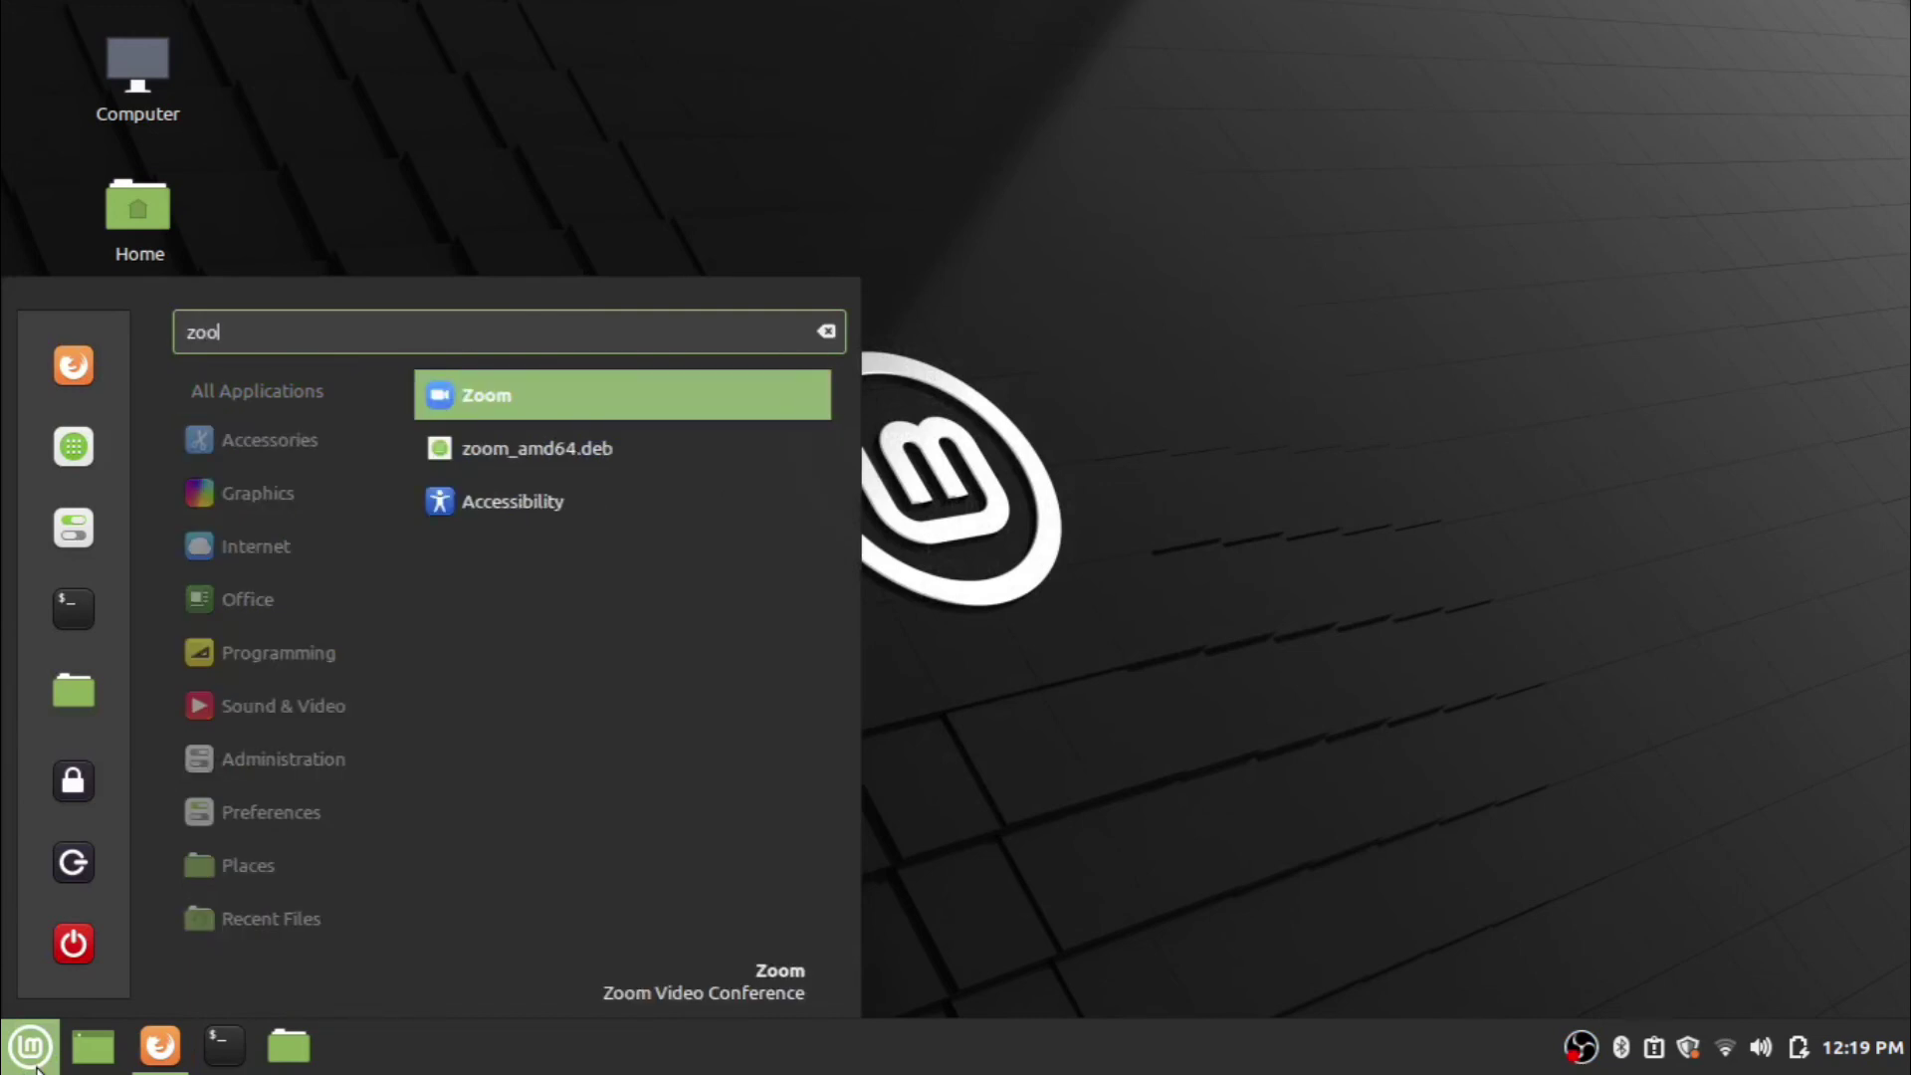